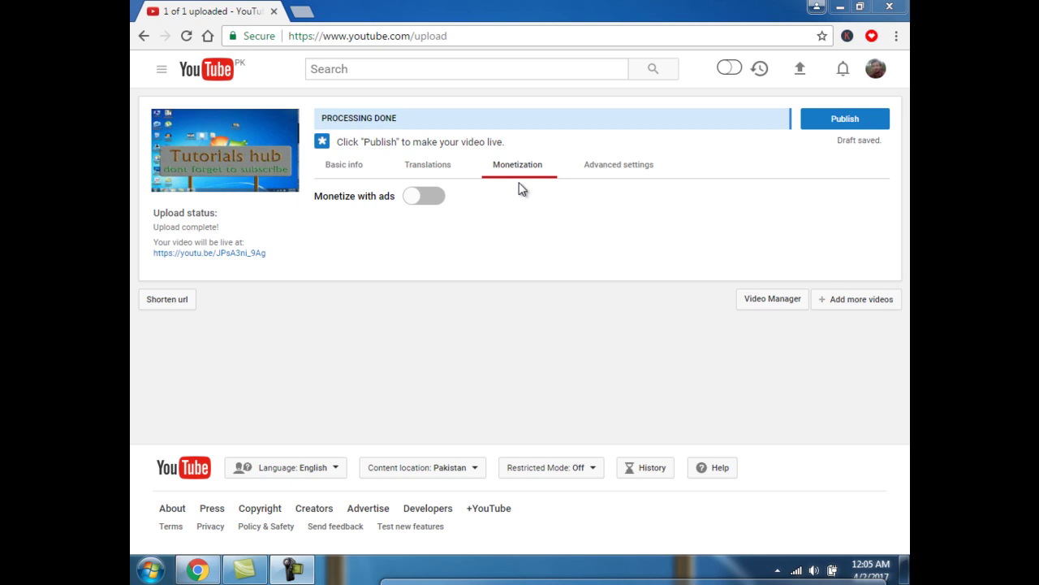
# Turn Monetize with ads on for the video and switch to its Advanced settings.
pyautogui.click(436, 202)
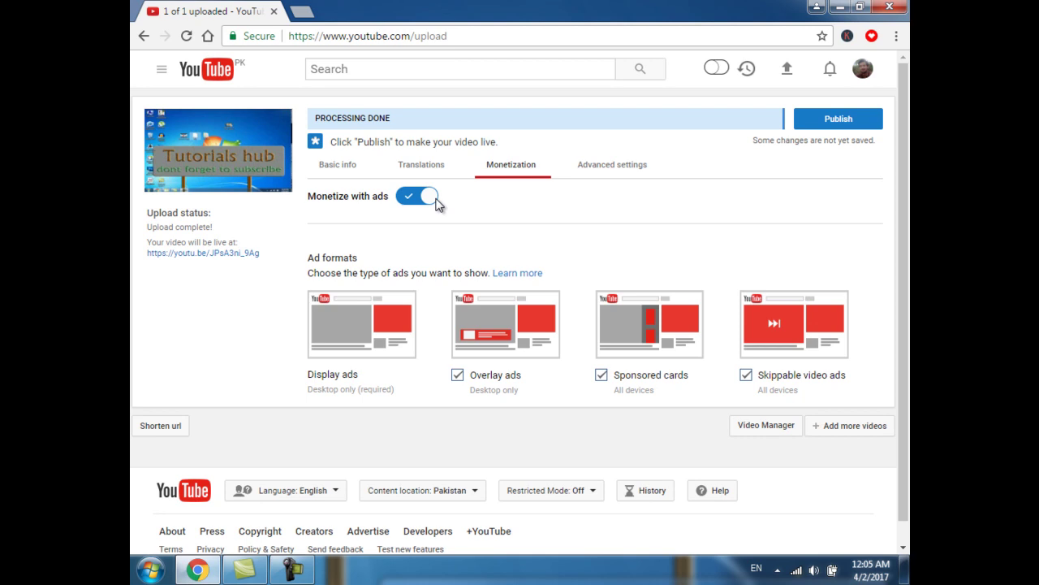
pyautogui.click(605, 178)
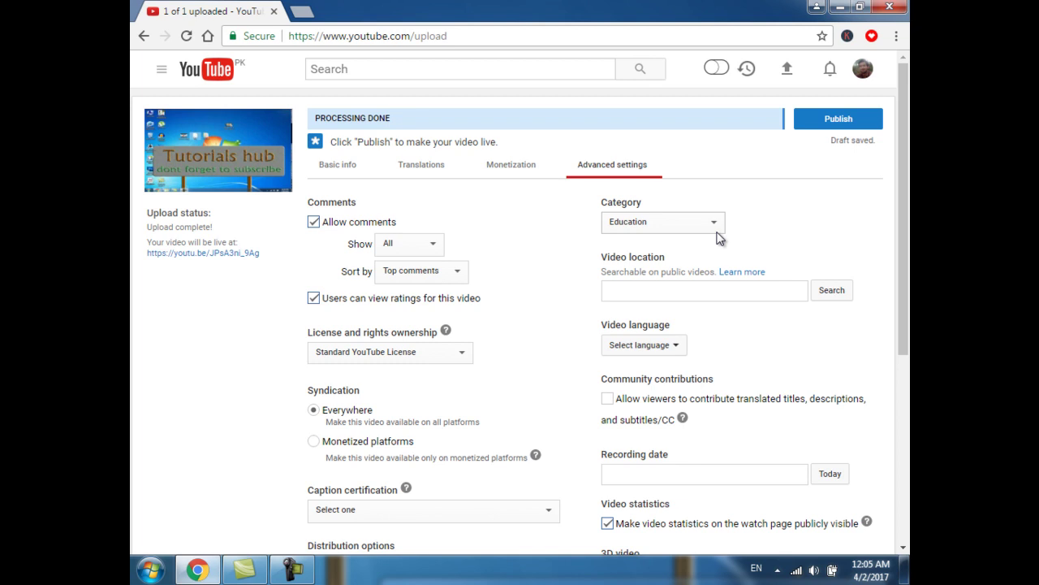
# Set the video category to Entertainment, then return to the Basic info page.
pyautogui.click(714, 223)
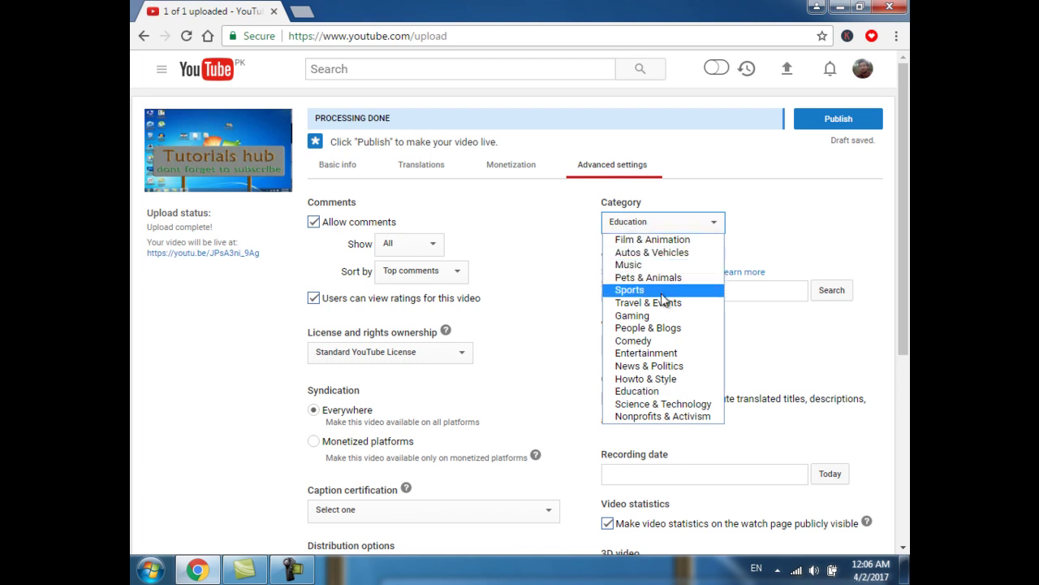
pyautogui.click(650, 354)
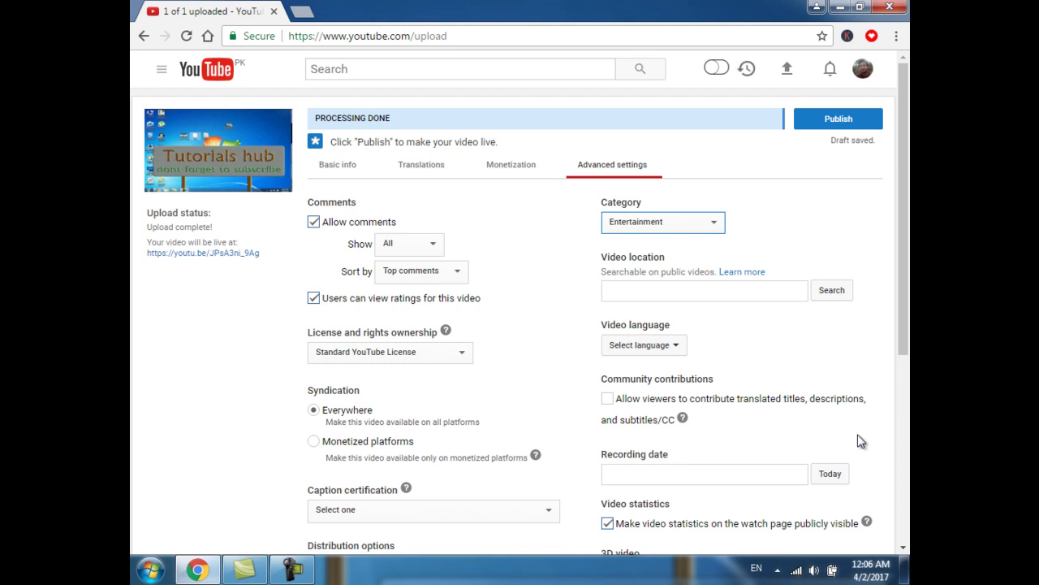
pyautogui.click(901, 551)
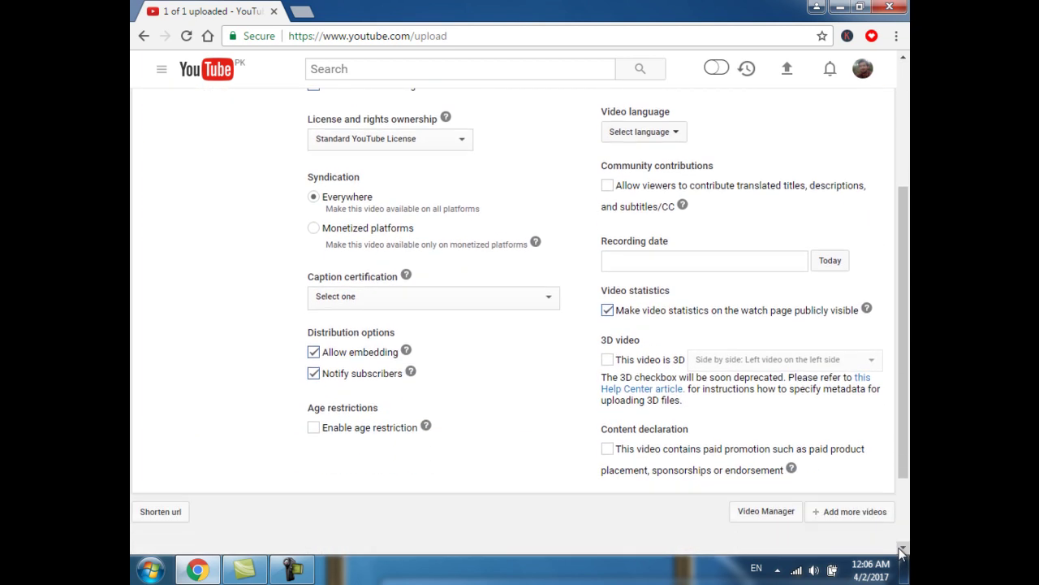
pyautogui.click(901, 550)
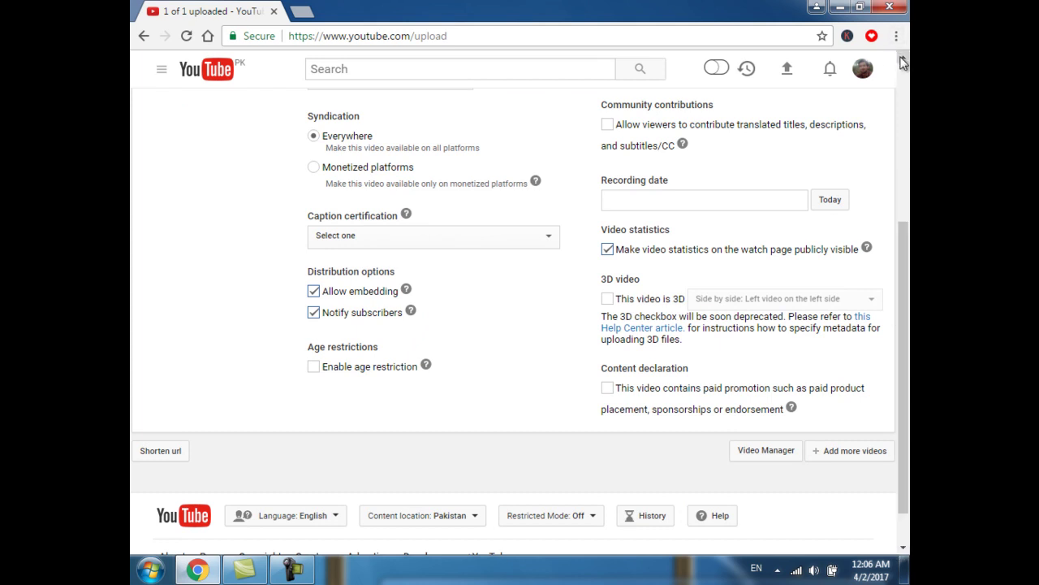
pyautogui.click(902, 57)
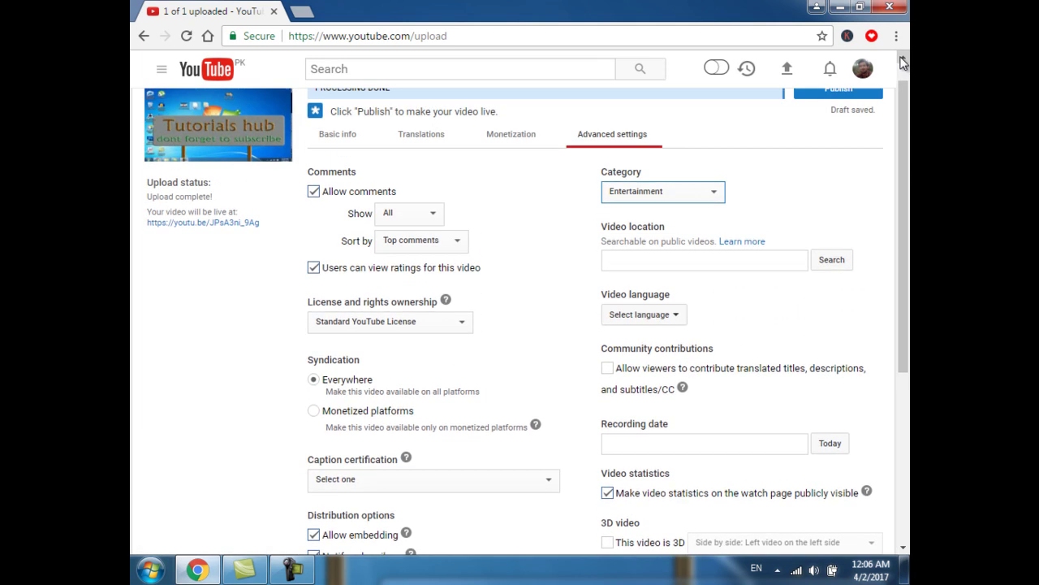
pyautogui.click(902, 57)
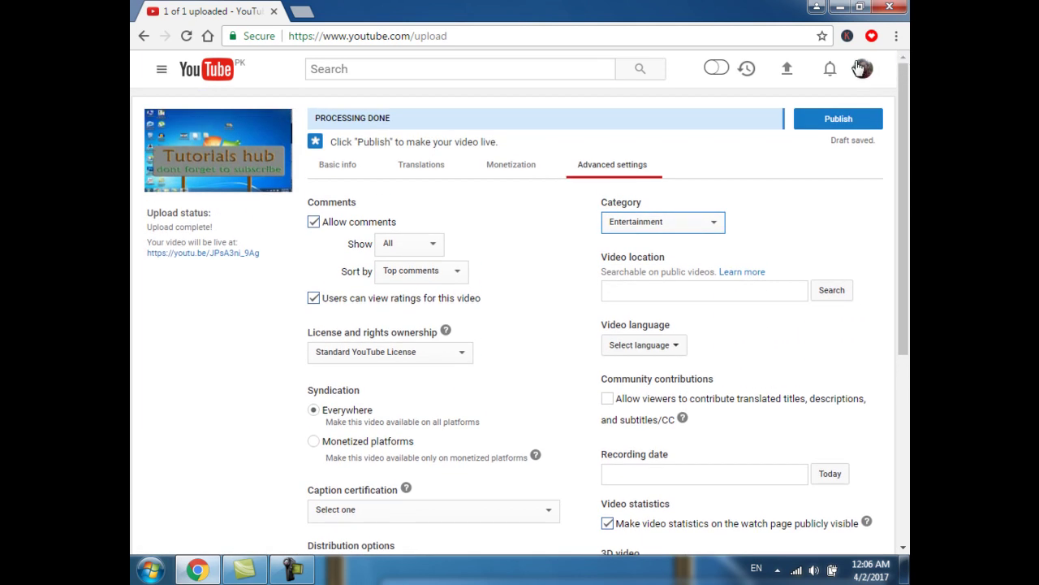
pyautogui.click(347, 167)
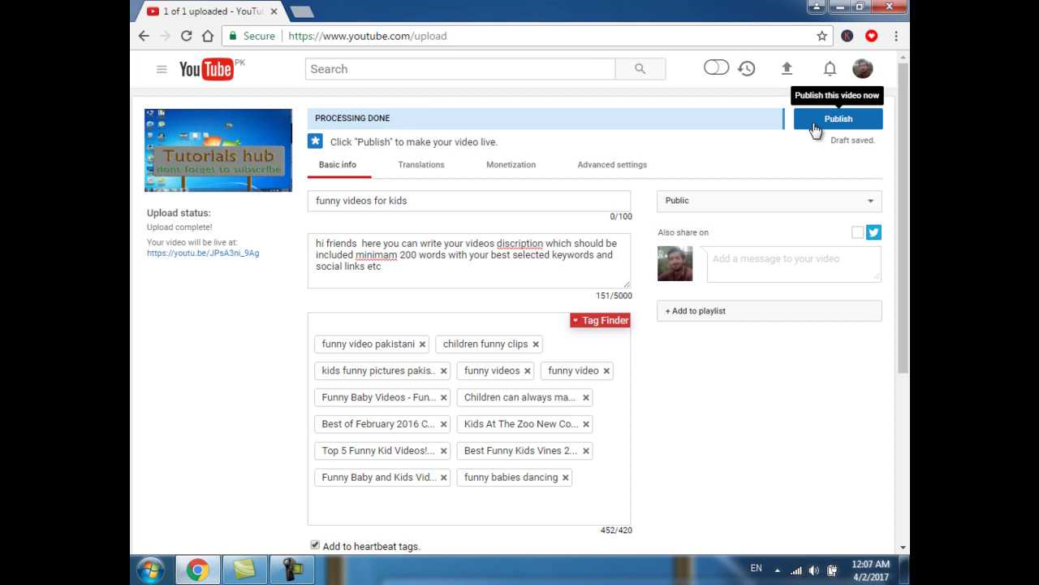
# Publish the 'funny videos for kids' upload.
pyautogui.click(814, 126)
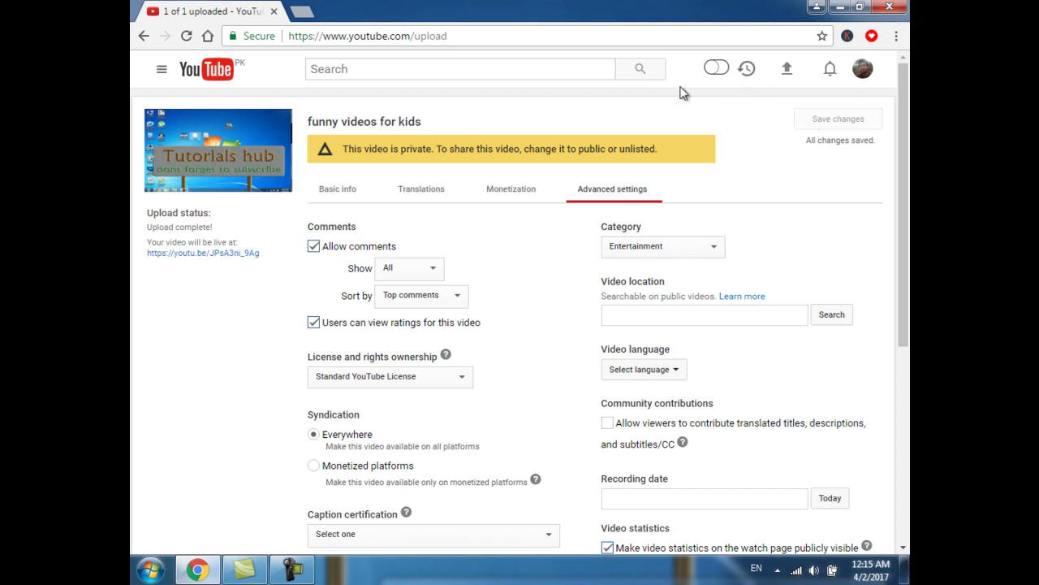
# Check the video's Monetization tab, then sign out from the avatar menu.
pyautogui.click(509, 193)
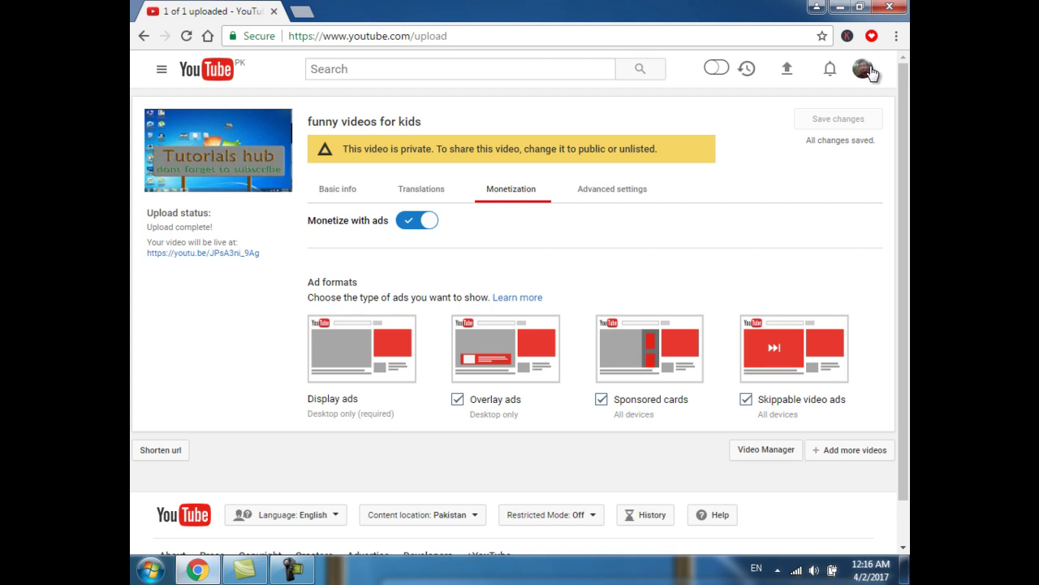
pyautogui.click(865, 70)
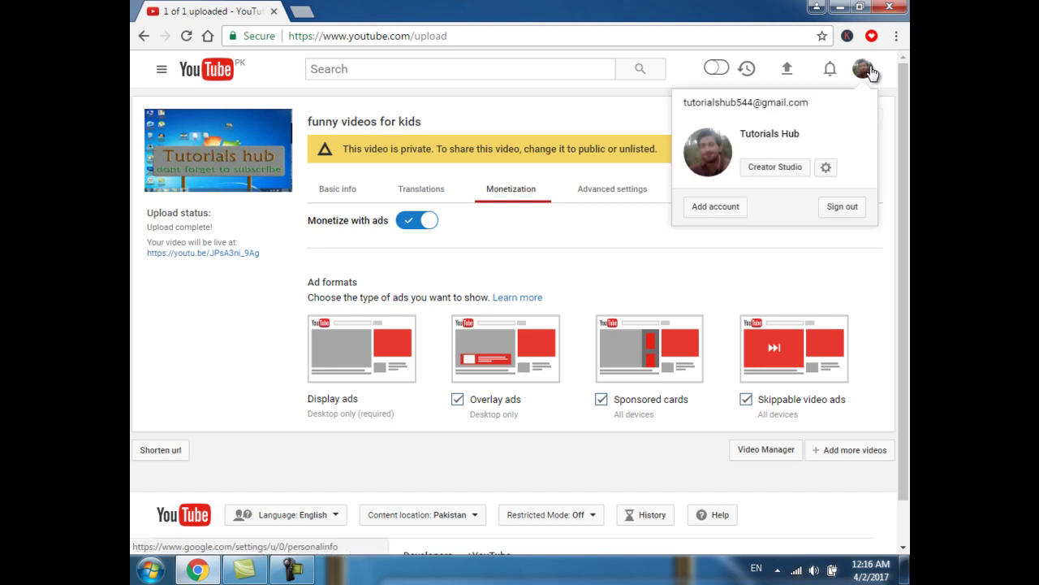
pyautogui.click(842, 208)
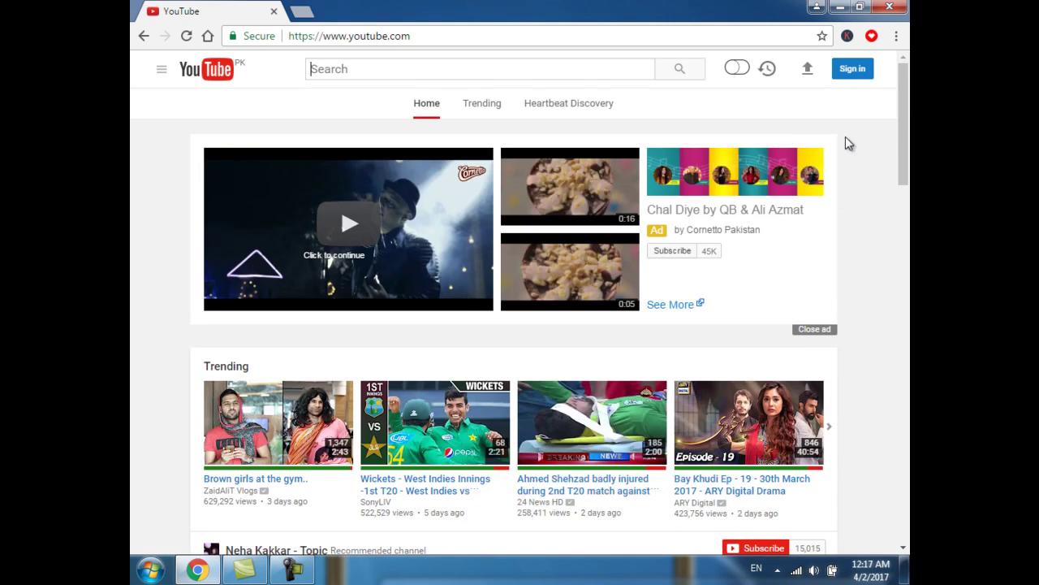
# Sign in through Add account using the other Google account's edited email and password.
pyautogui.click(851, 75)
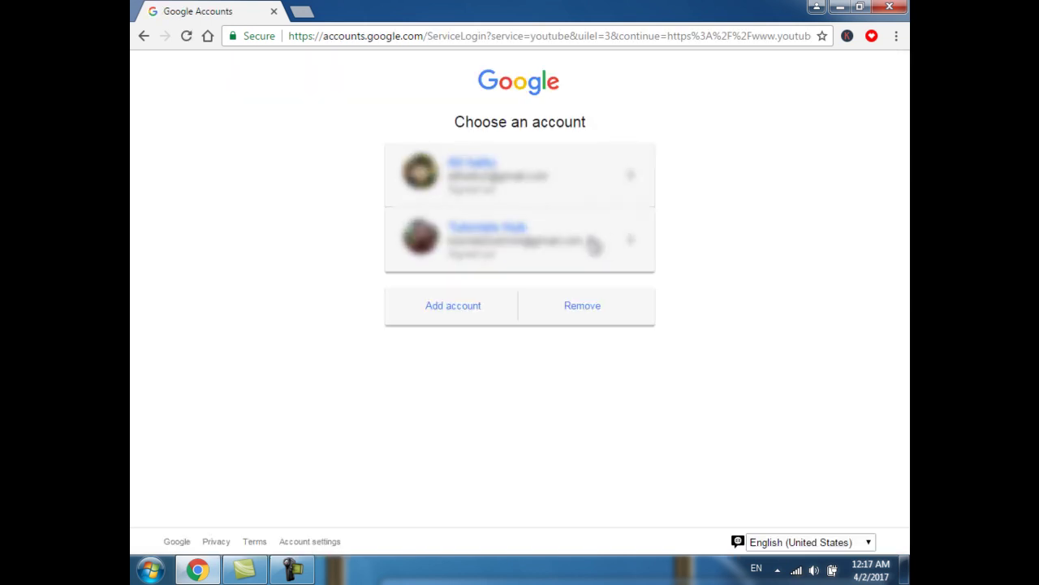
pyautogui.click(473, 314)
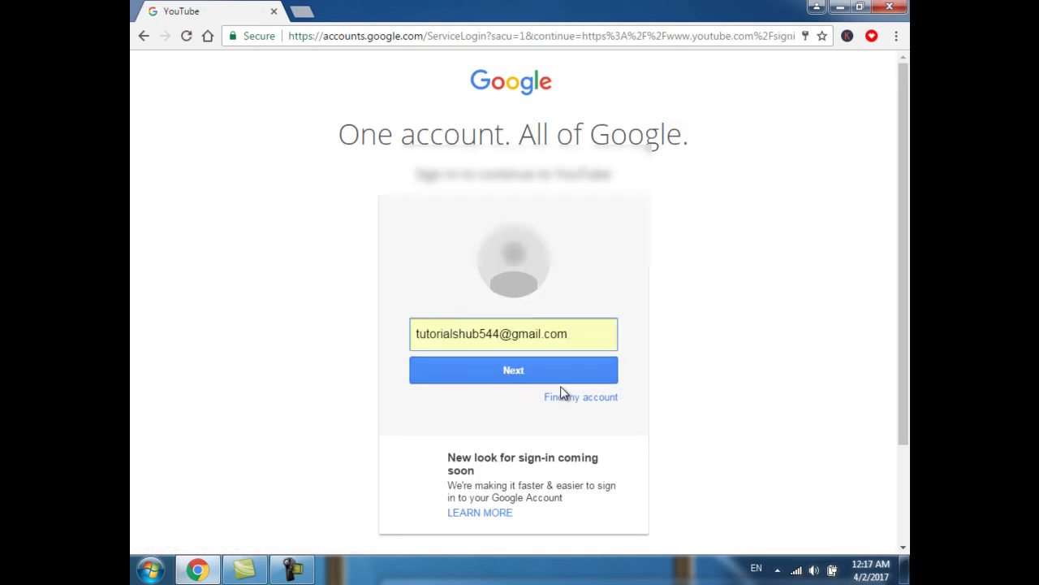
pyautogui.press('Left')
pyautogui.press('Right')
pyautogui.press('Right')
pyautogui.press('Right')
pyautogui.press('BackSpace')
pyautogui.press('BackSpace')
pyautogui.press('BackSpace')
pyautogui.press('BackSpace')
pyautogui.press('BackSpace')
pyautogui.press('BackSpace')
pyautogui.press('BackSpace')
pyautogui.press('BackSpace')
pyautogui.press('BackSpace')
pyautogui.press('BackSpace')
pyautogui.press('BackSpace')
pyautogui.press('BackSpace')
pyautogui.press('BackSpace')
pyautogui.press('BackSpace')
pyautogui.press('BackSpace')
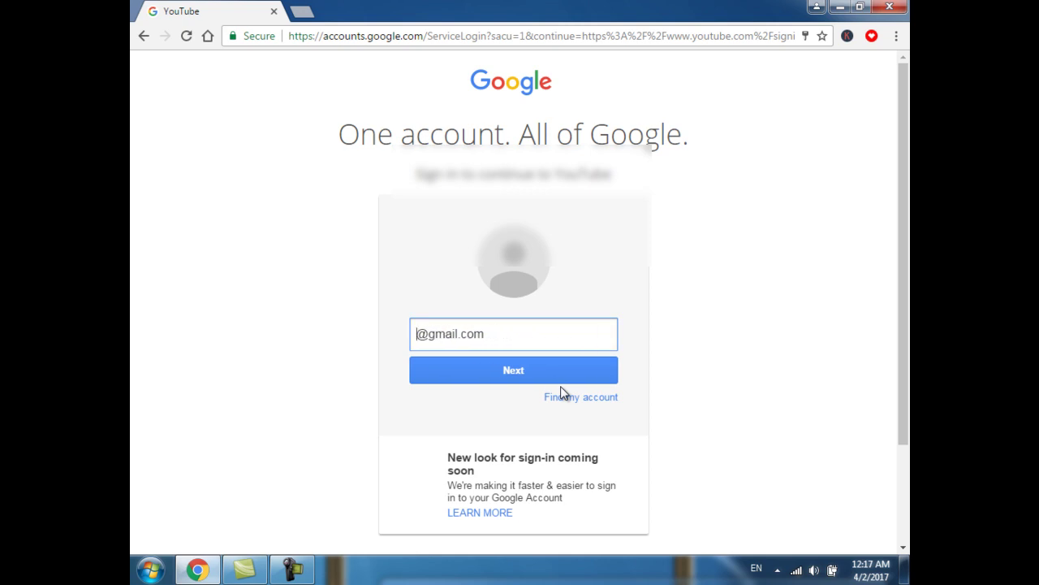
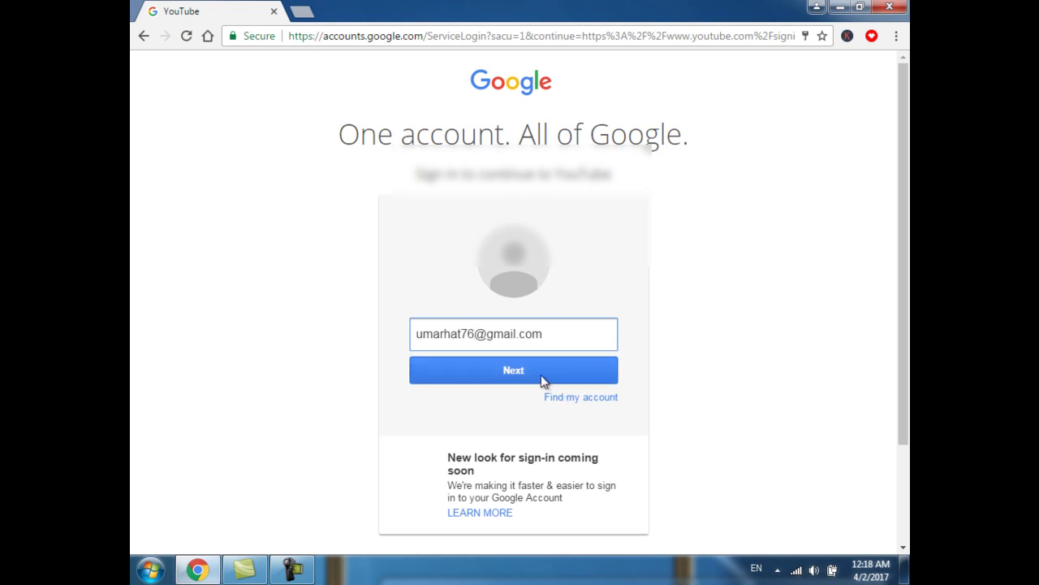
pyautogui.click(541, 374)
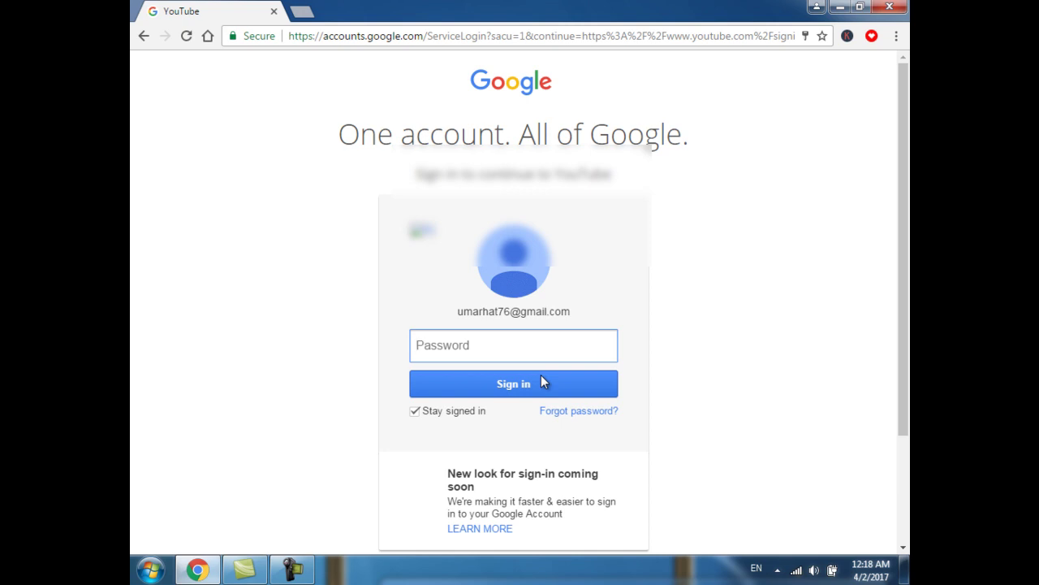
pyautogui.write('***********')
pyautogui.click(545, 390)
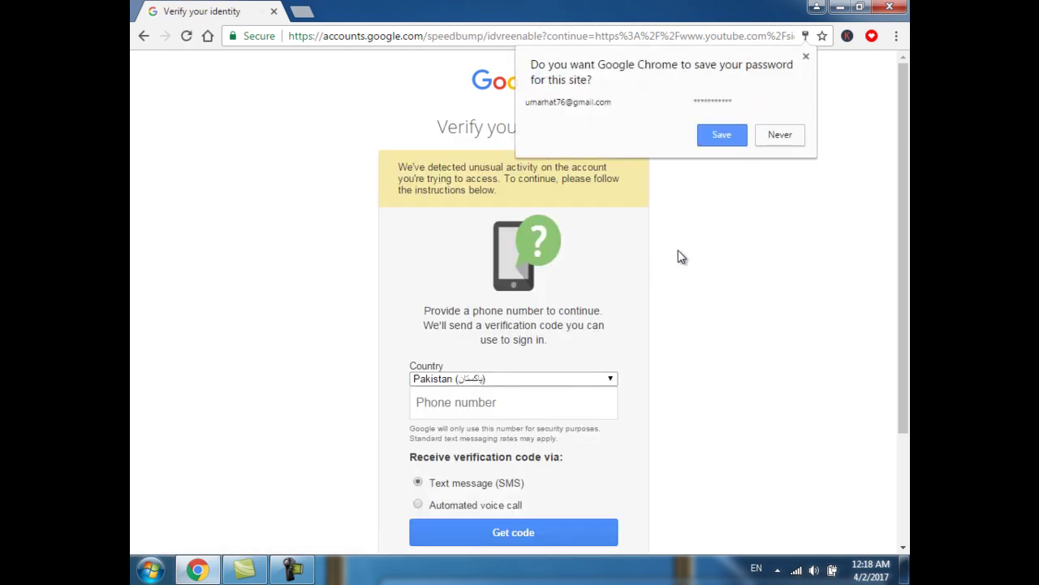
# Dismiss the save-password prompt and request a text code for the account's phone number.
pyautogui.click(596, 497)
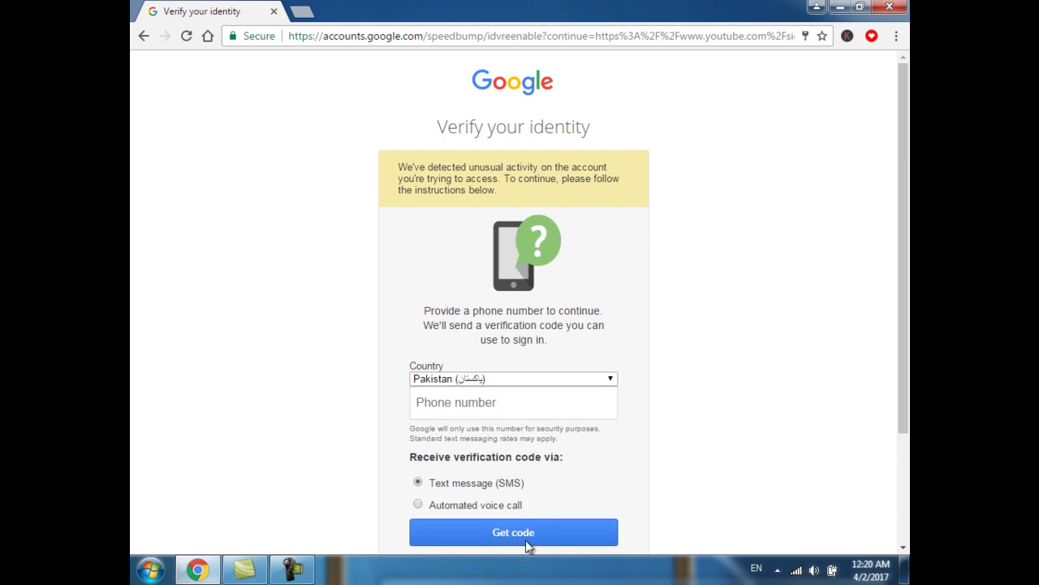
pyautogui.click(531, 403)
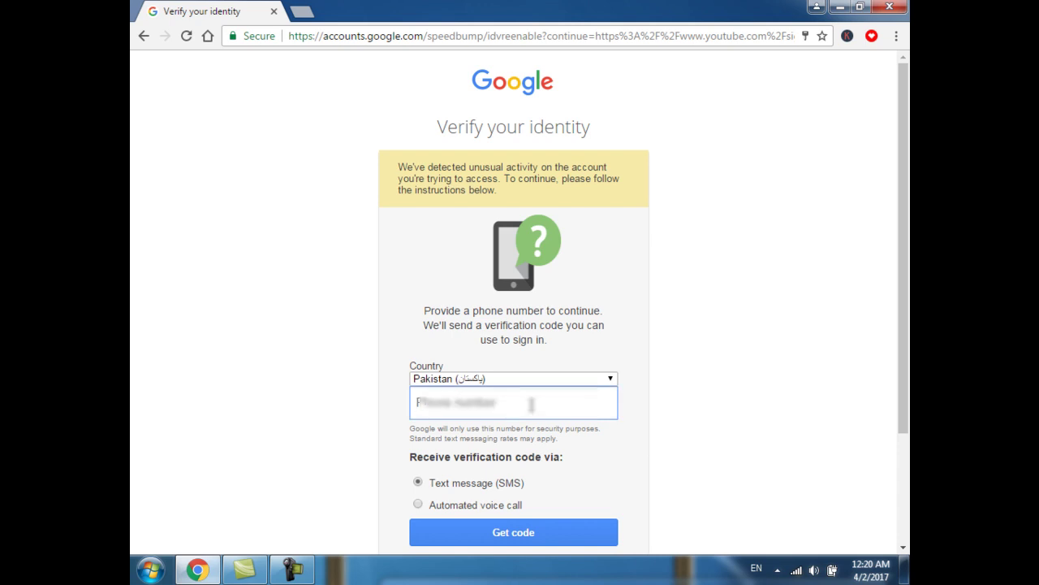
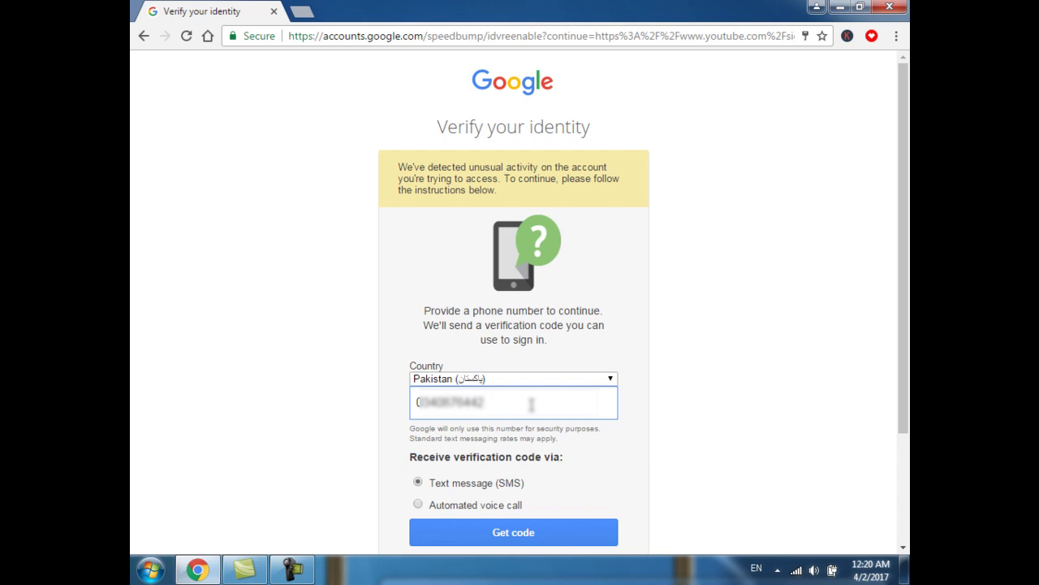
pyautogui.click(539, 533)
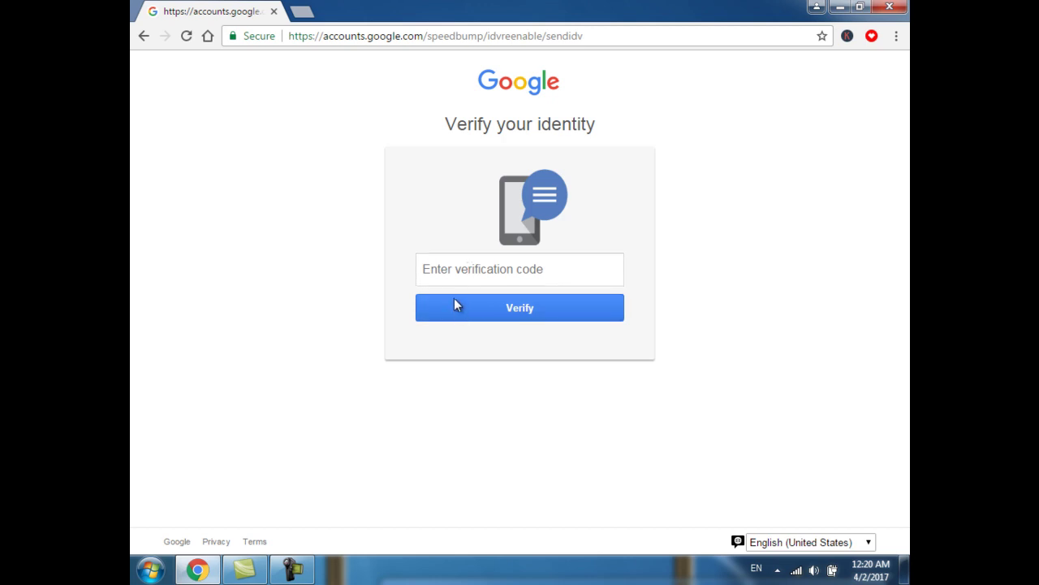
# Enter the received verification code and submit it.
pyautogui.click(459, 270)
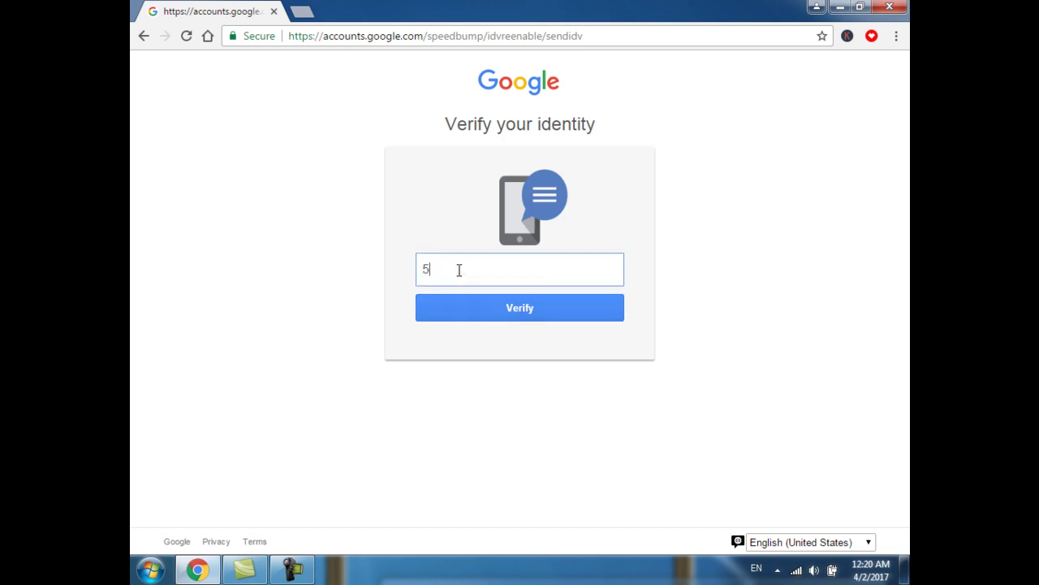
pyautogui.click(483, 306)
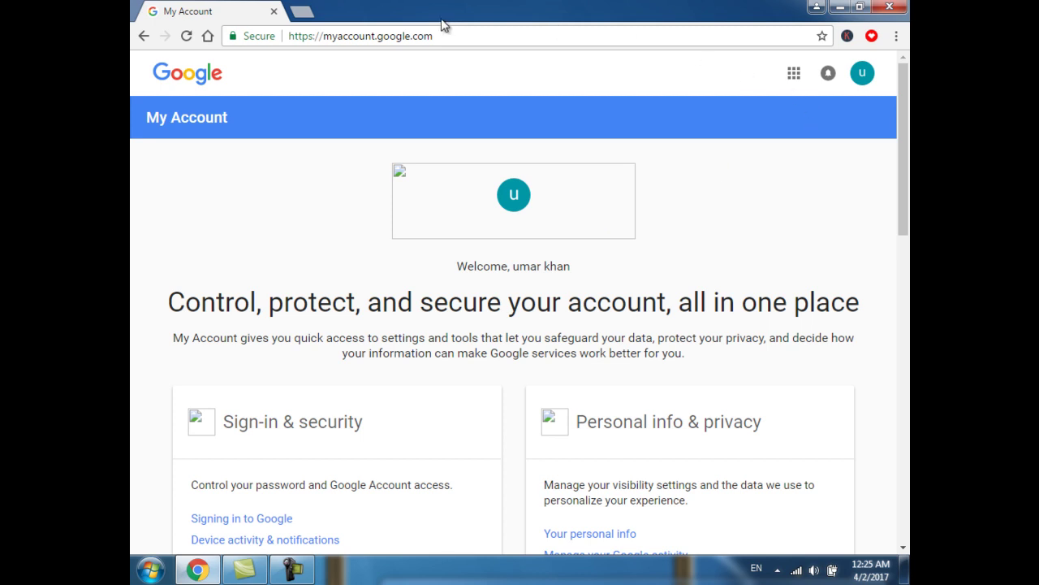
# Open a new blank browser tab beside My Account.
pyautogui.click(307, 15)
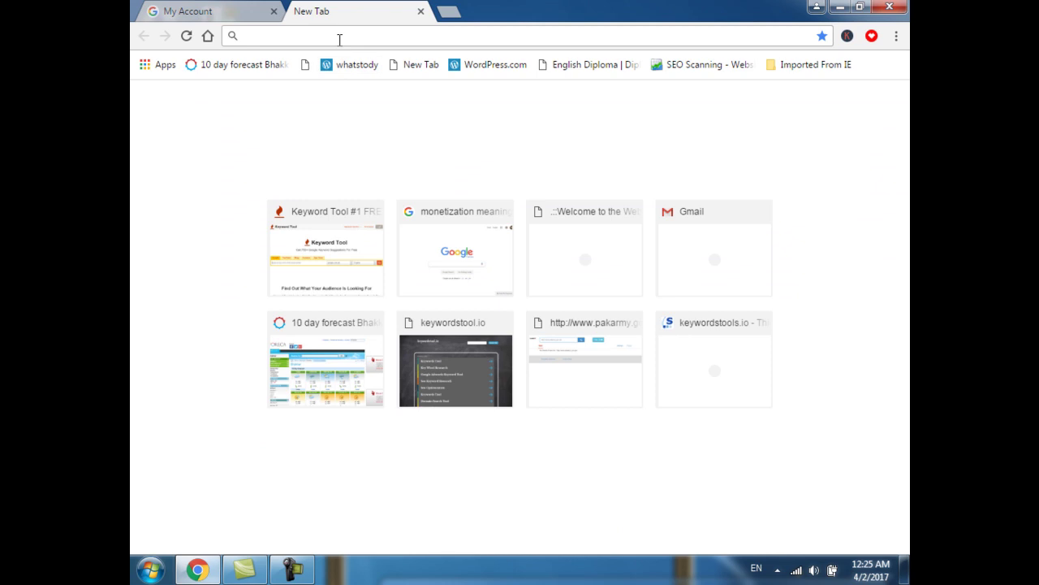
# Load YouTube from the address bar and open Creator Studio from the avatar menu.
pyautogui.write('youtube.com')
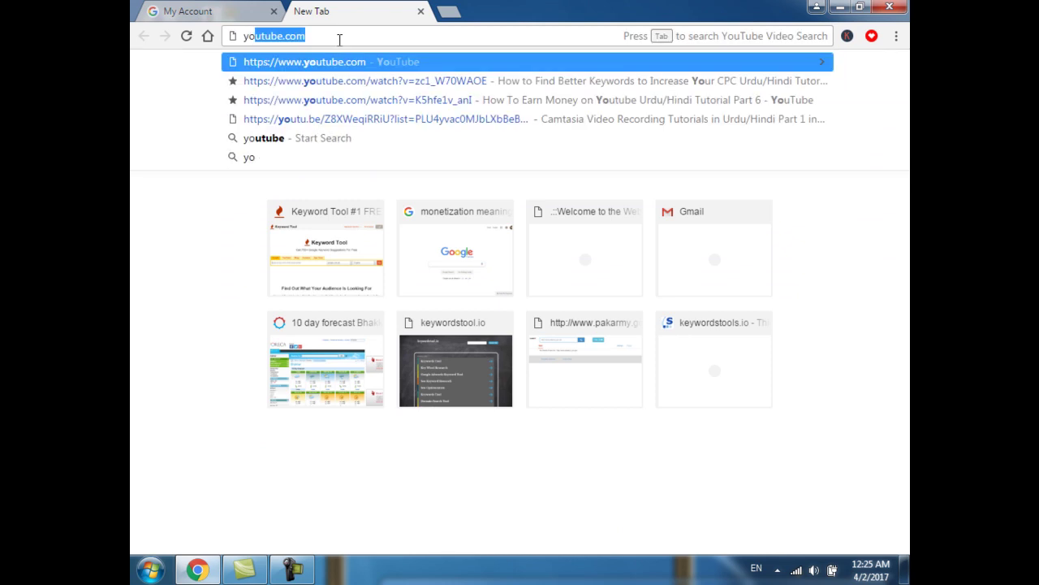
pyautogui.press('Return')
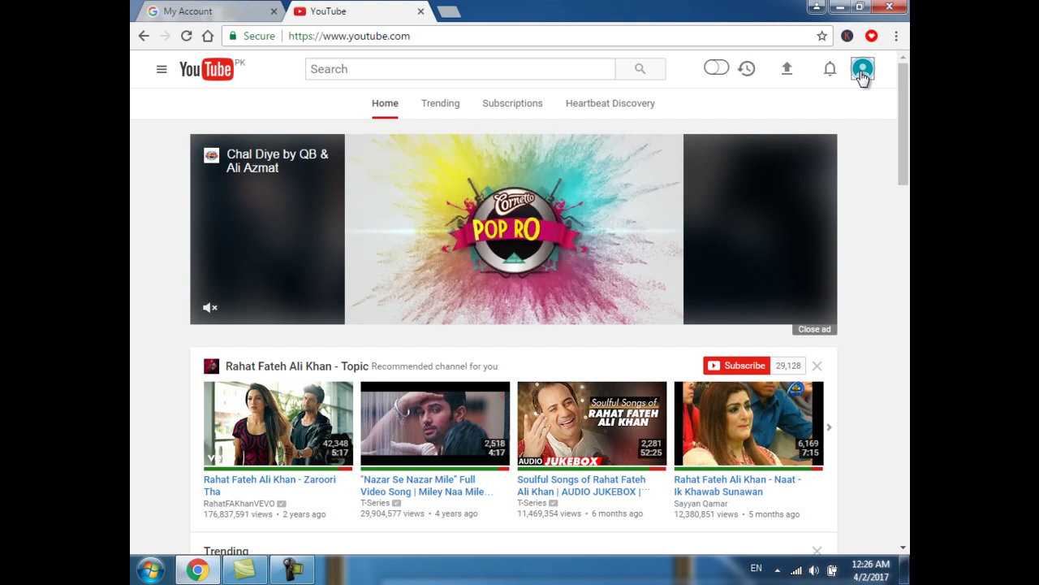
pyautogui.click(862, 74)
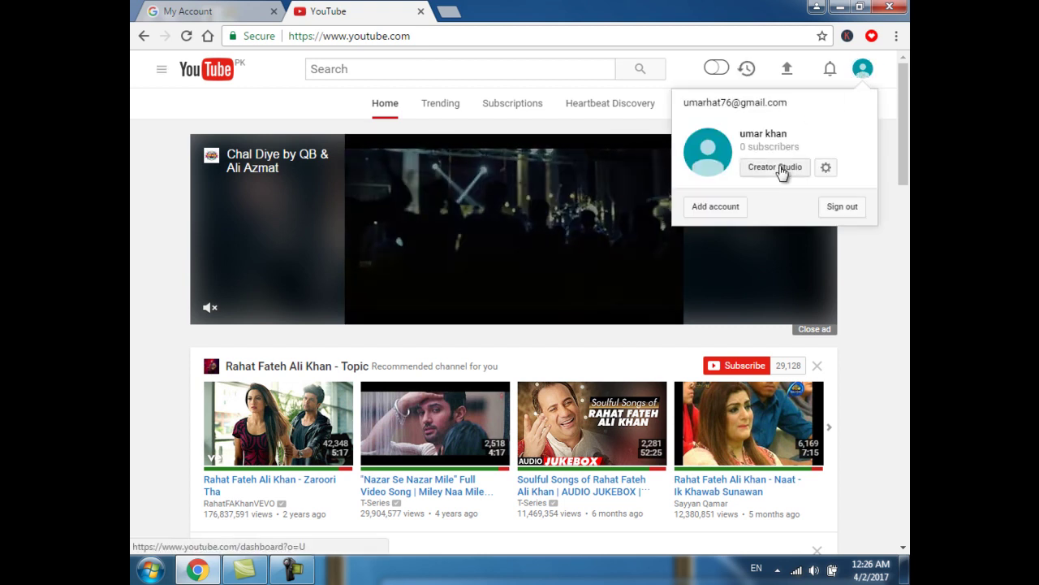
pyautogui.click(776, 168)
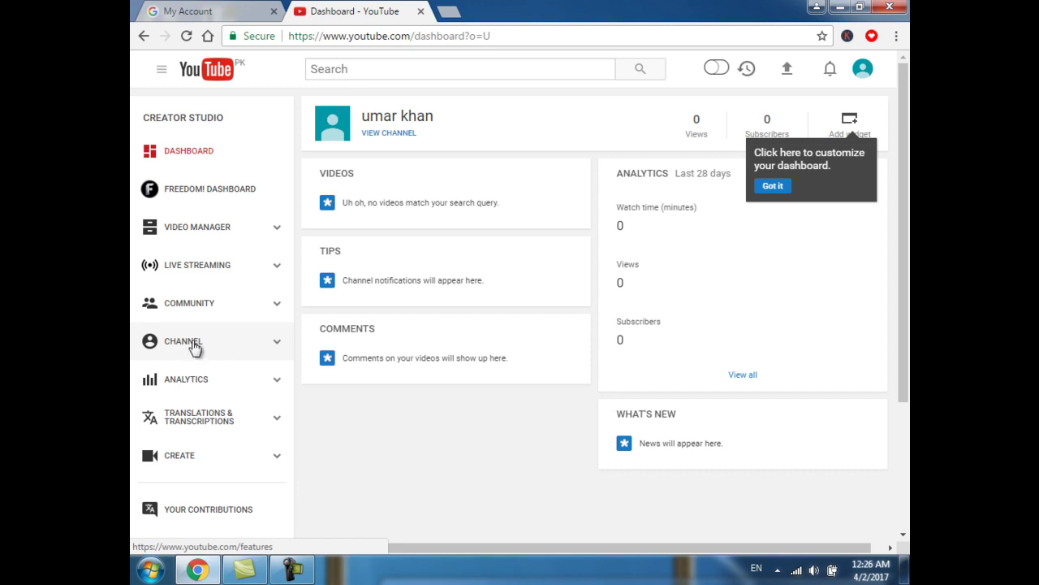
# Go to the CHANNEL status page and enable its Monetization card.
pyautogui.click(194, 344)
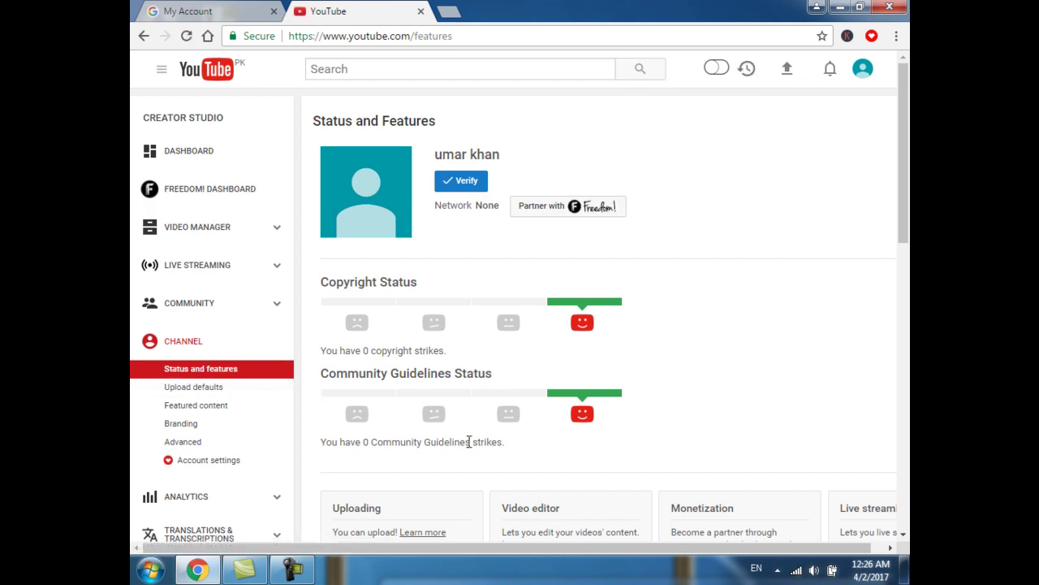
pyautogui.click(903, 535)
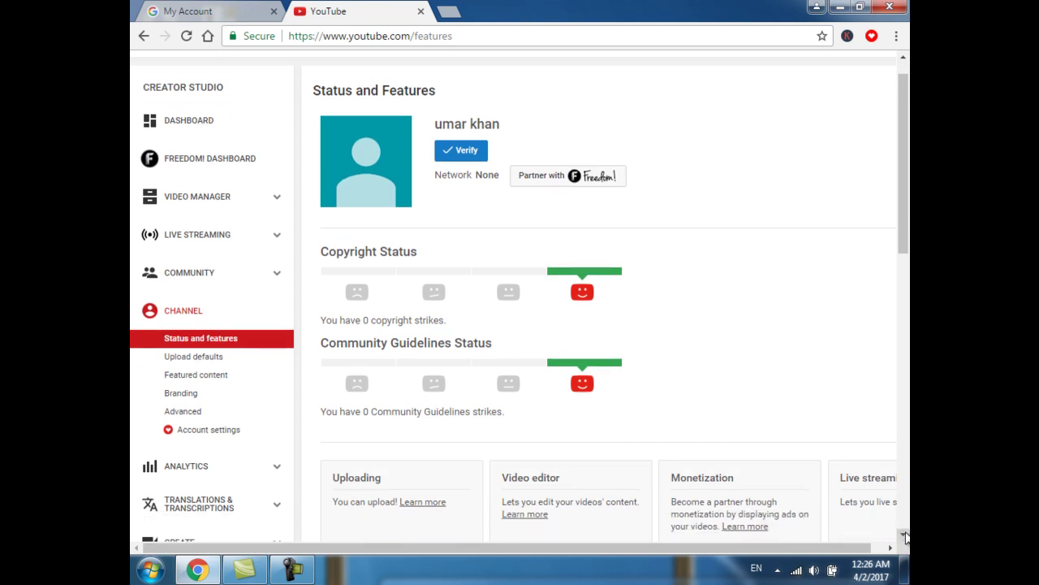
pyautogui.scroll(-2, 904, 535)
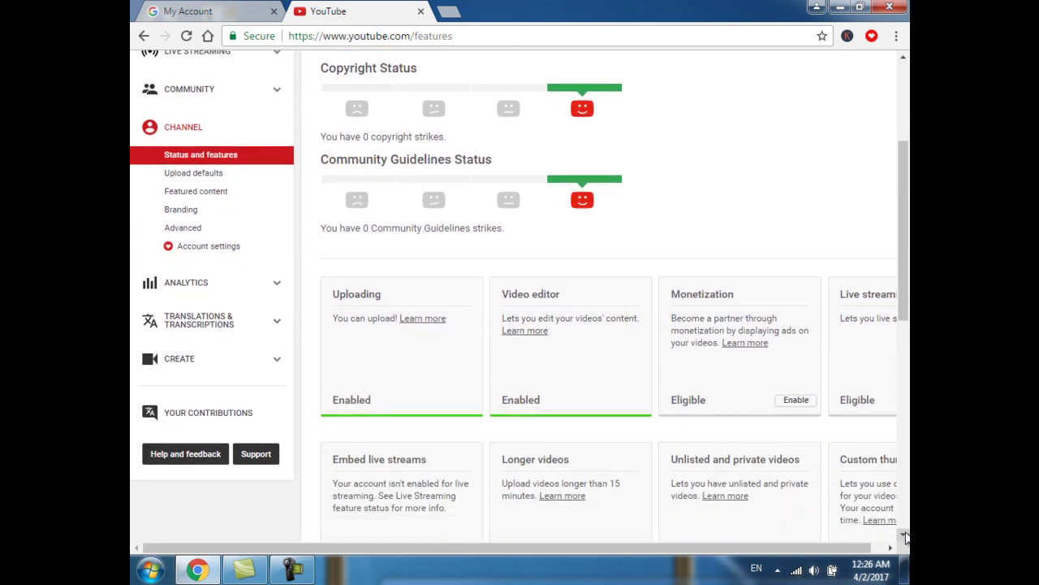
pyautogui.click(789, 406)
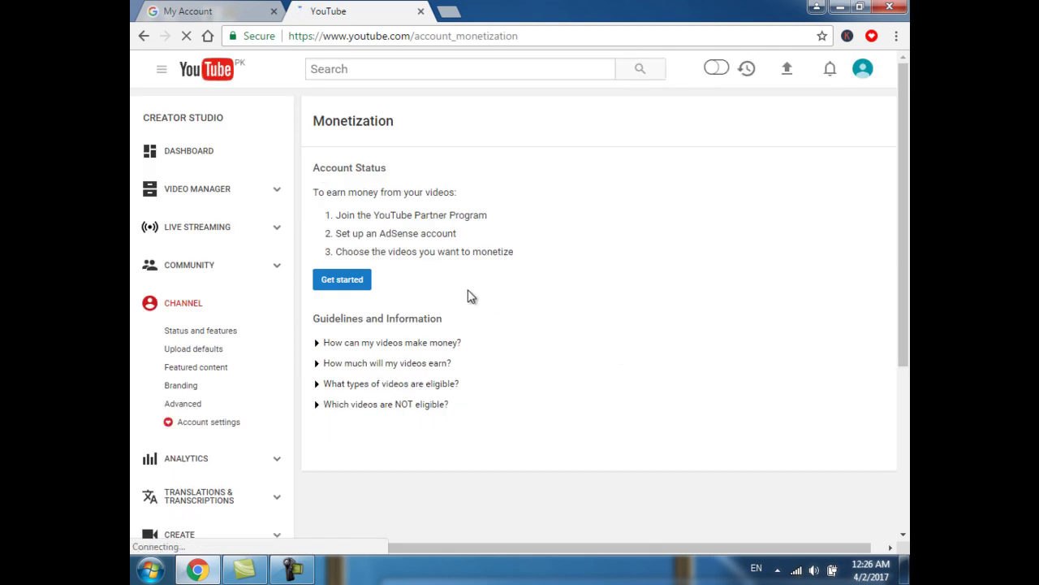
# Start monetization setup, tick all three agreement checkboxes, and accept the Partner Program terms.
pyautogui.click(348, 281)
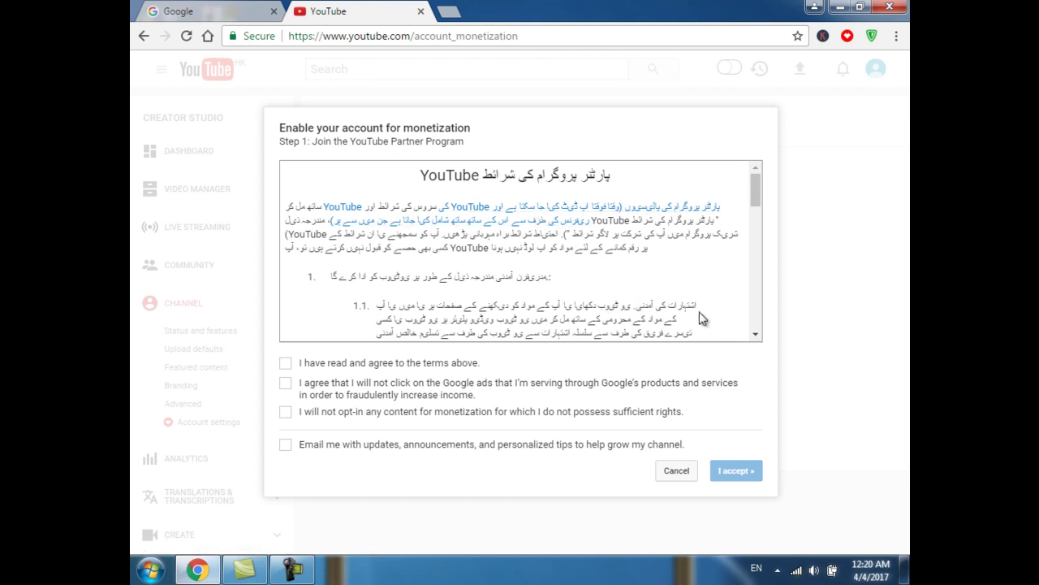
pyautogui.click(286, 364)
pyautogui.click(286, 385)
pyautogui.click(286, 411)
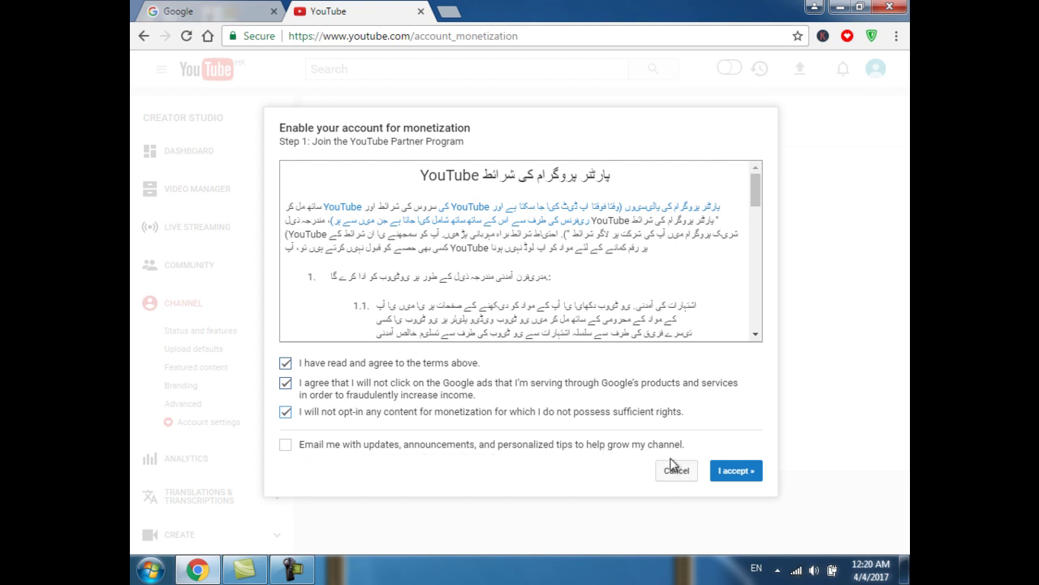
pyautogui.click(734, 472)
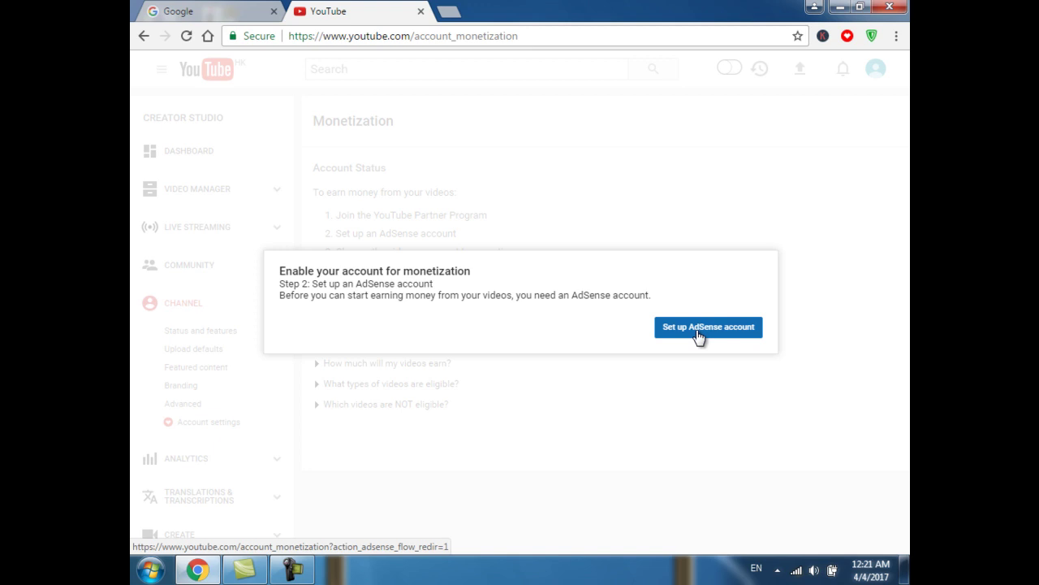
# Start the AdSense account setup and sign in with the existing Google account.
pyautogui.click(699, 334)
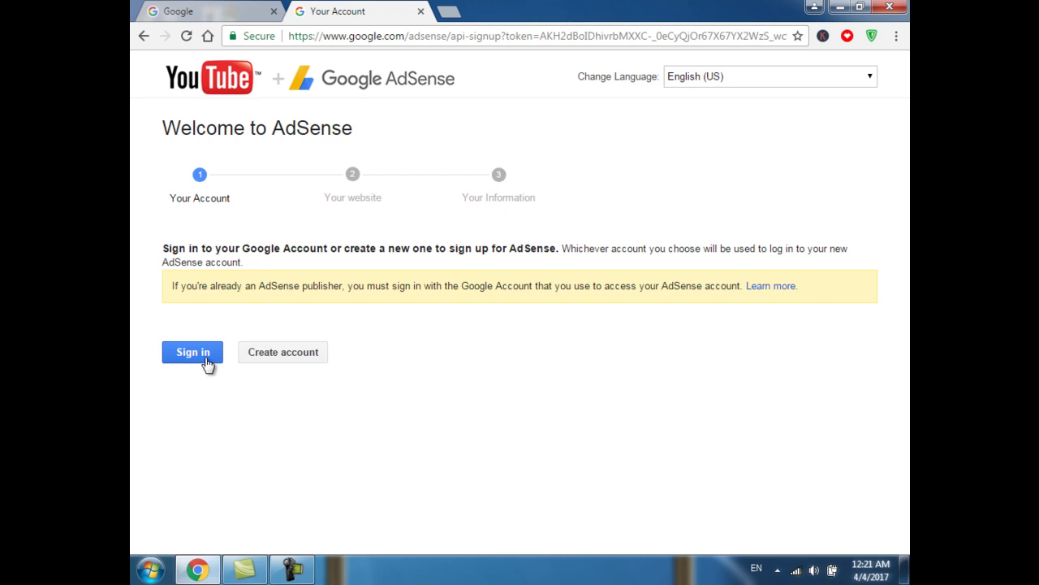
pyautogui.click(205, 363)
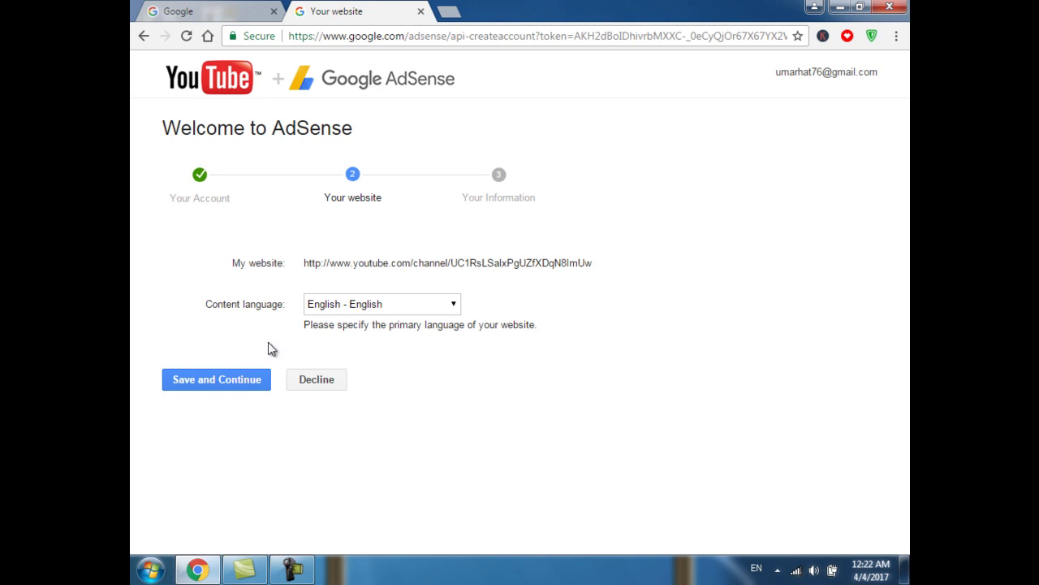
# Save the website details, then pick Pakistan as the country on the contact information step.
pyautogui.click(230, 385)
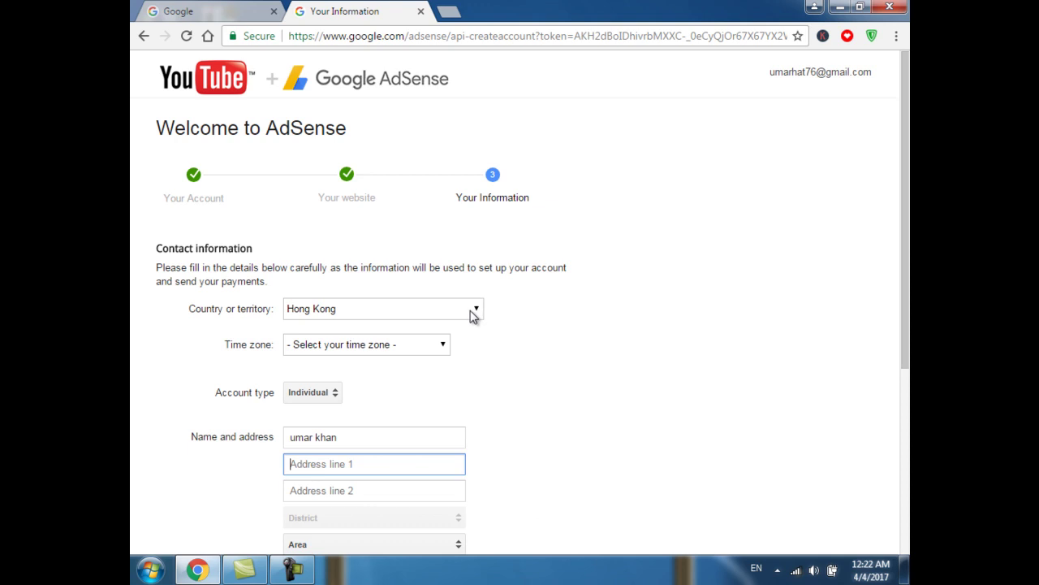
pyautogui.click(474, 315)
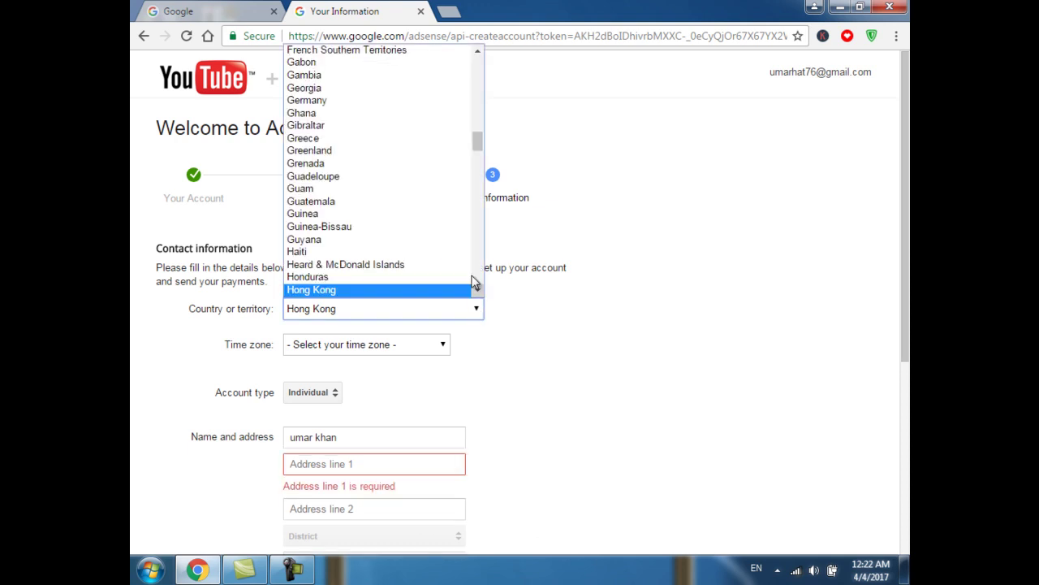
pyautogui.click(480, 293)
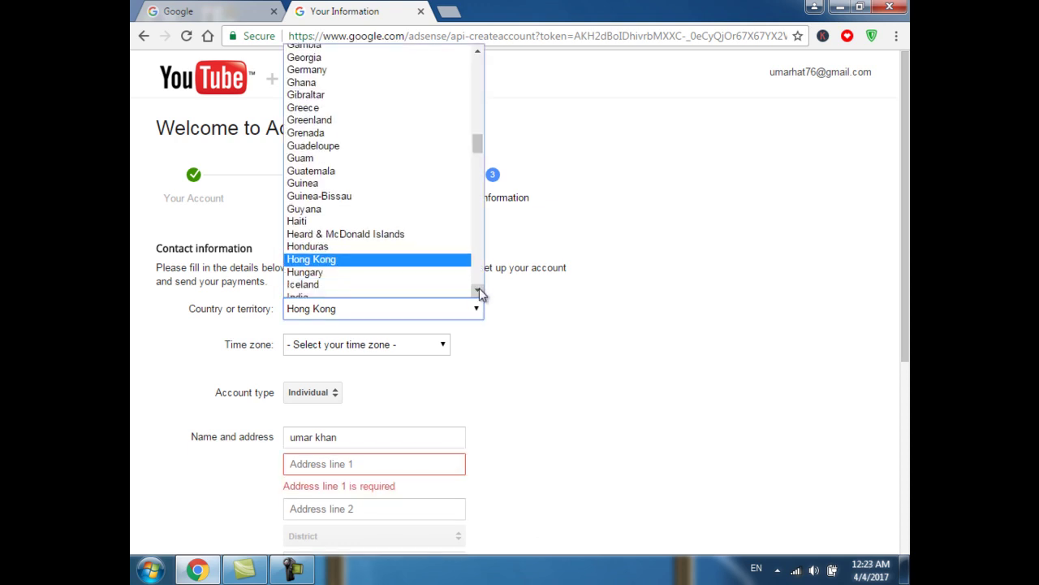
pyautogui.click(479, 292)
pyautogui.moveTo(479, 291); pyautogui.dragTo(479, 291)
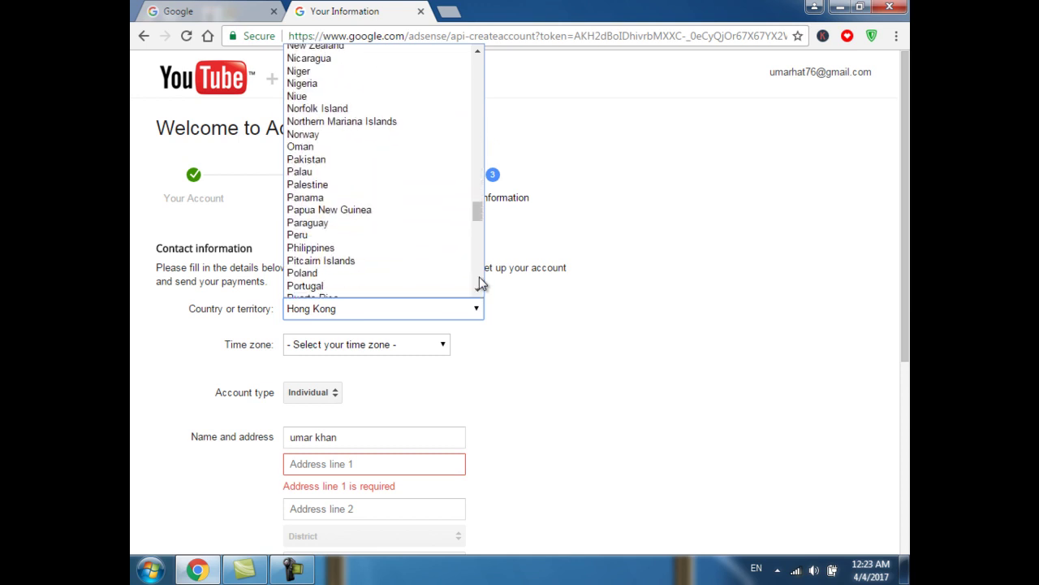
pyautogui.click(358, 161)
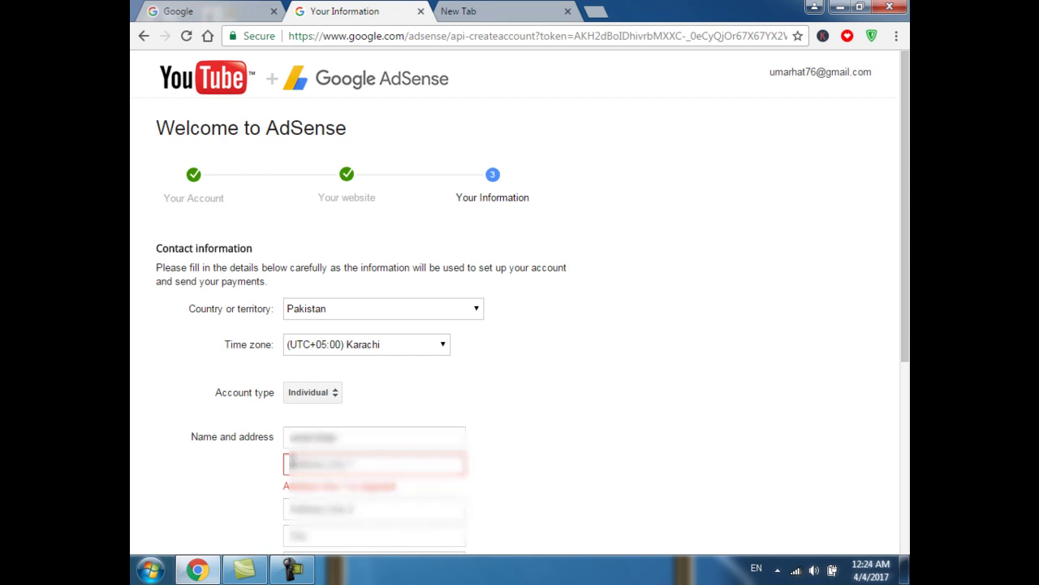
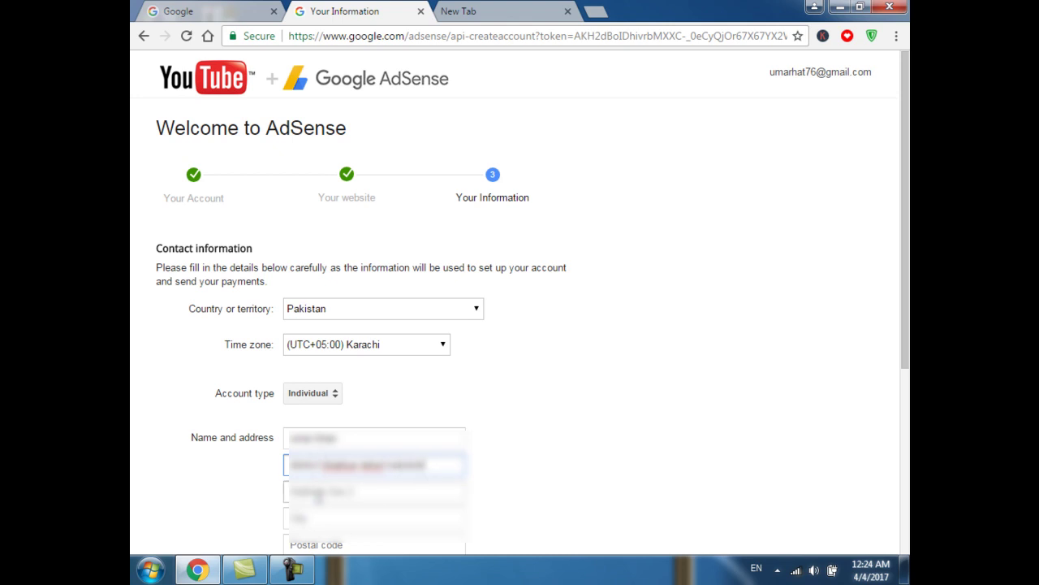
# Fill in the first and second address lines and the city of the postal address.
pyautogui.click(321, 492)
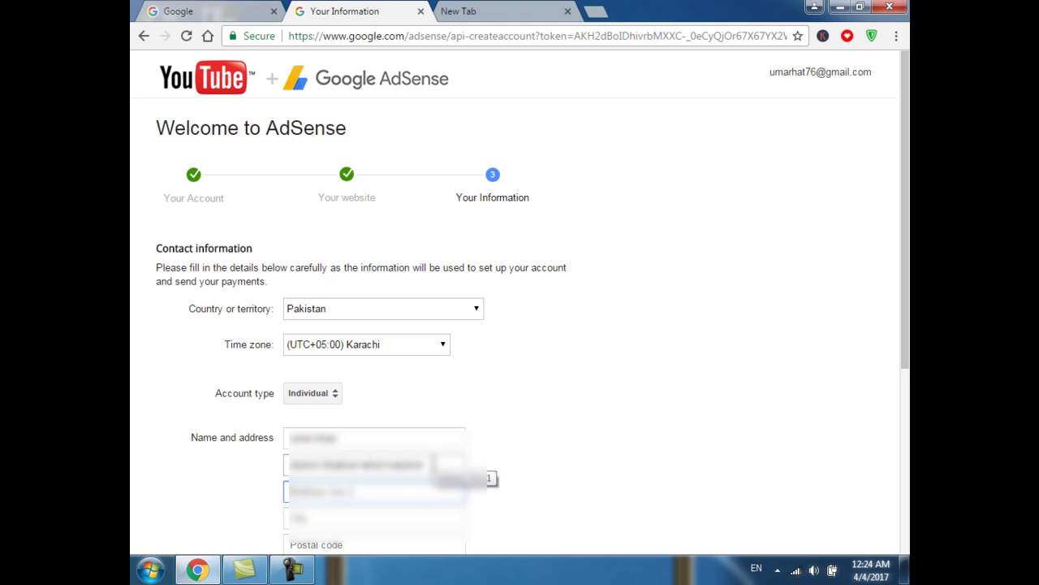
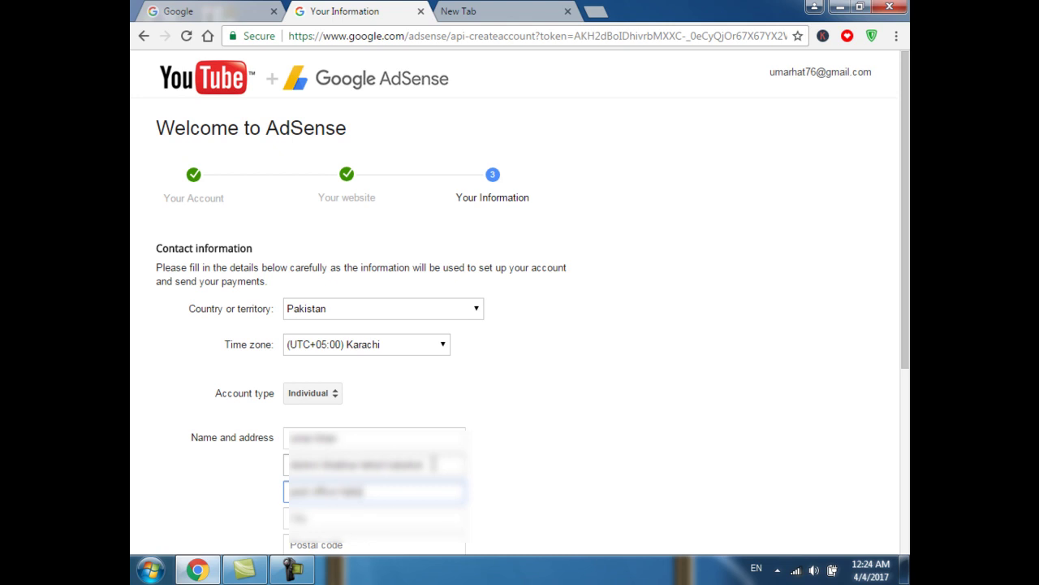
pyautogui.click(368, 521)
pyautogui.write('Kasur')
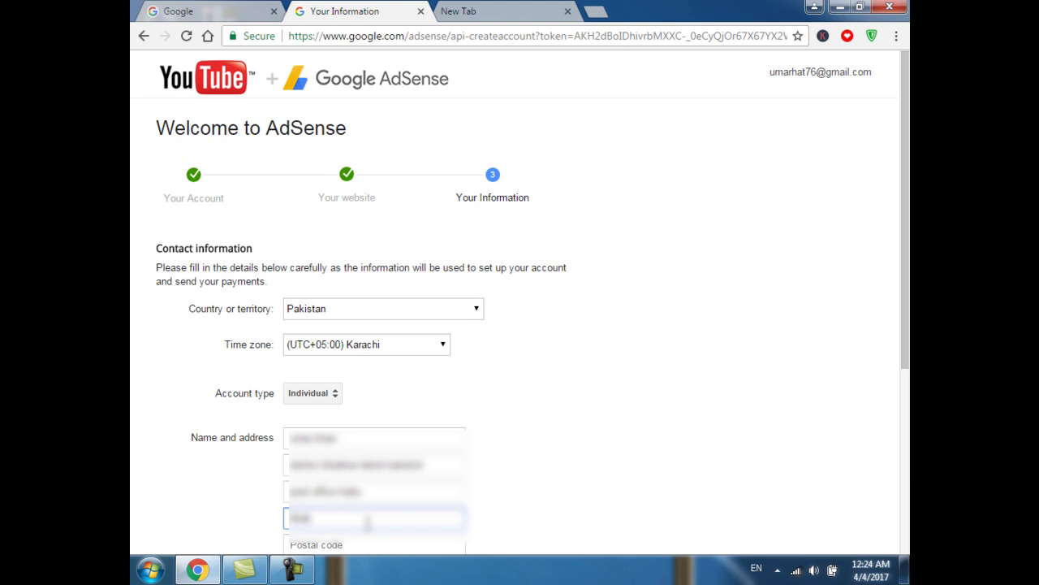
pyautogui.write('ur')
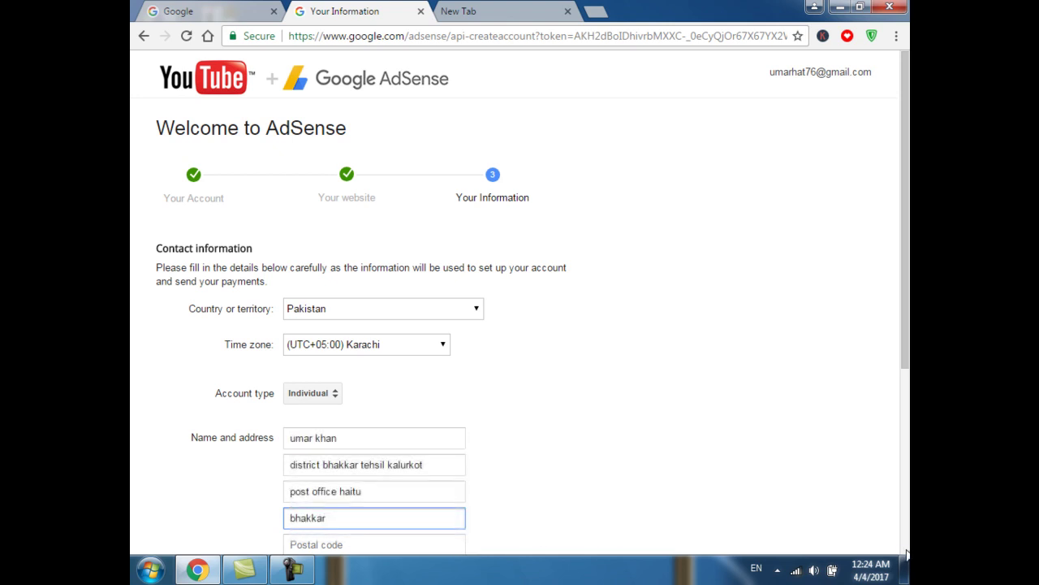
# Enter the postal code and the primary contact's phone number.
pyautogui.scroll(-4, 901, 550)
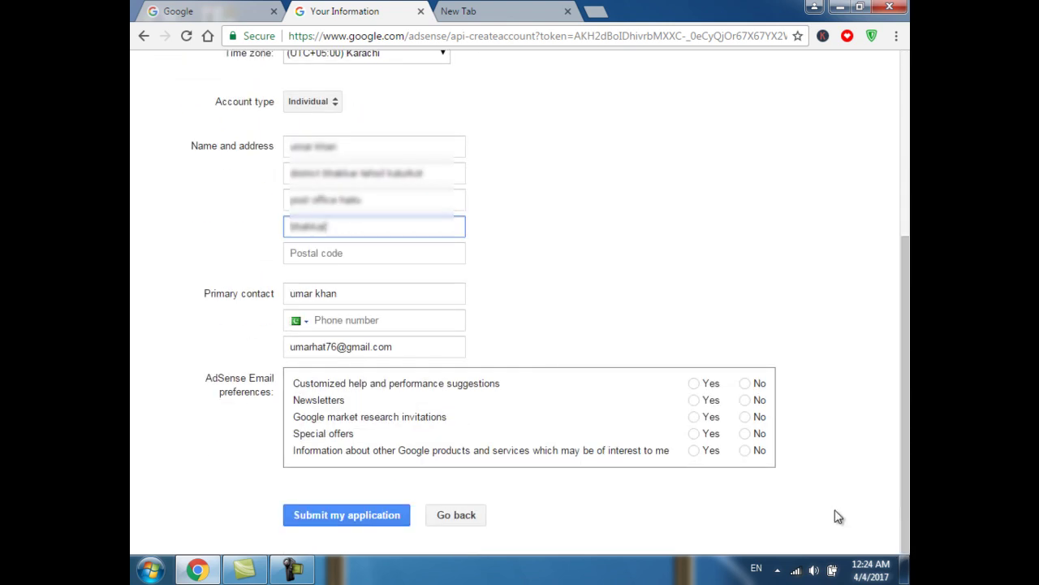
pyautogui.click(355, 261)
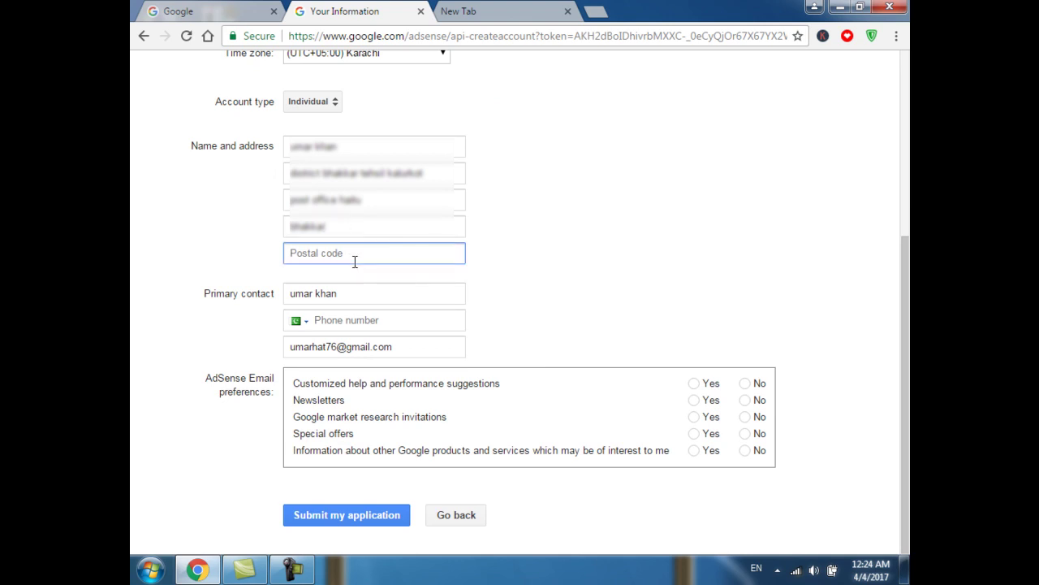
pyautogui.write('30')
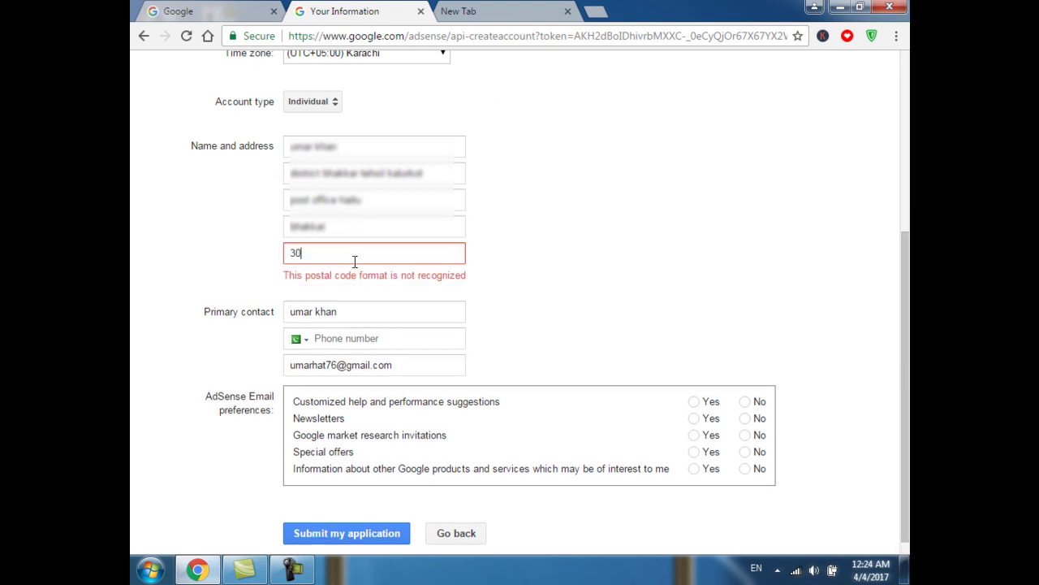
pyautogui.write('000')
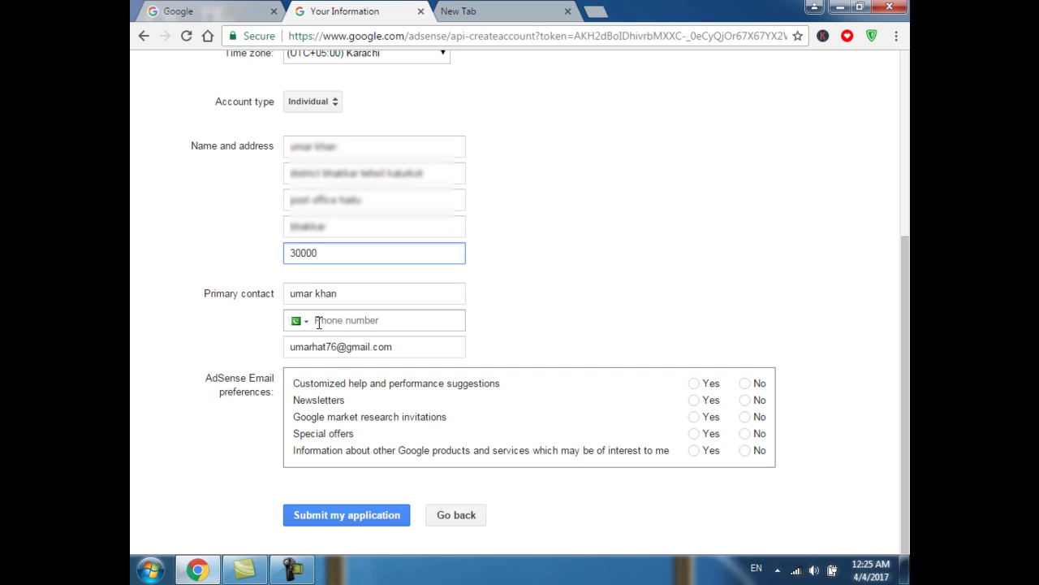
pyautogui.click(333, 319)
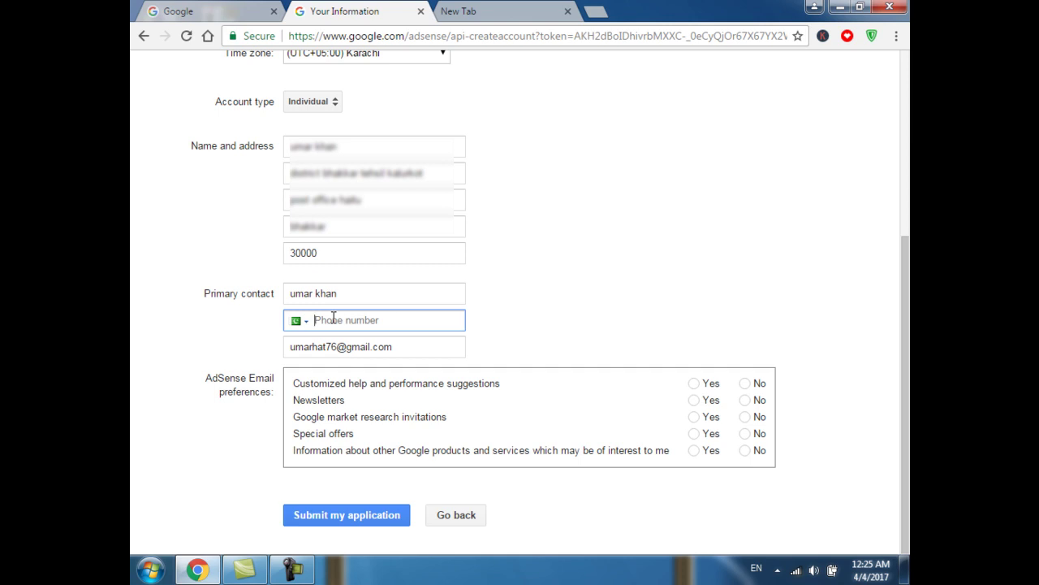
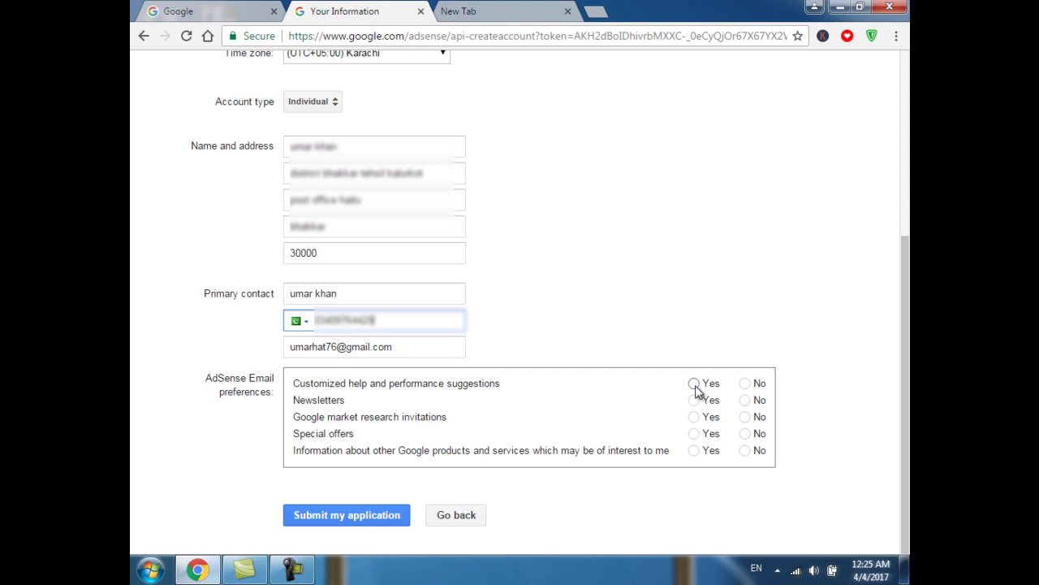
# Opt in to all five AdSense email preferences and submit the application.
pyautogui.click(694, 385)
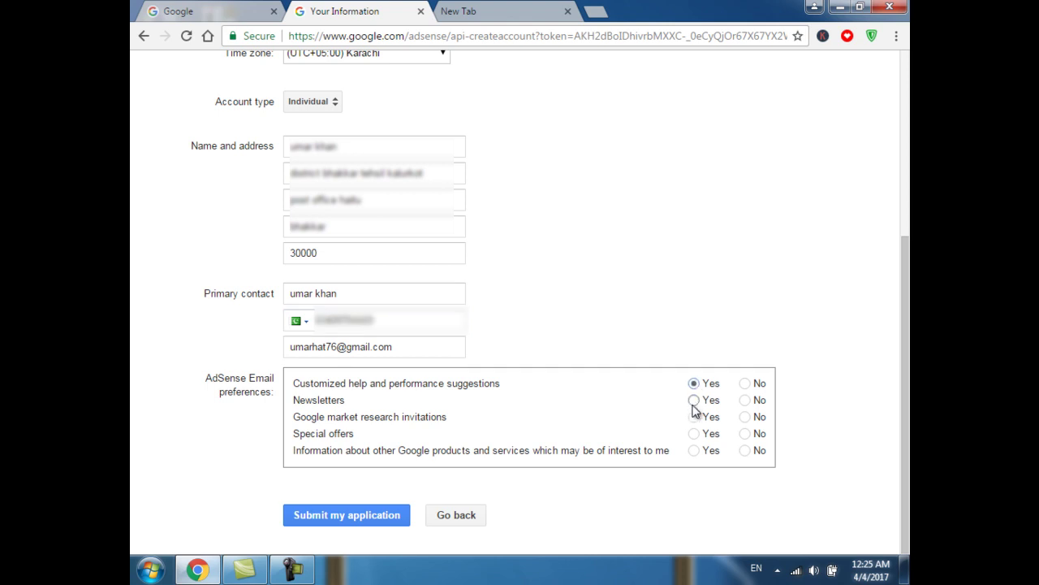
pyautogui.click(693, 400)
pyautogui.click(694, 416)
pyautogui.click(694, 434)
pyautogui.click(694, 451)
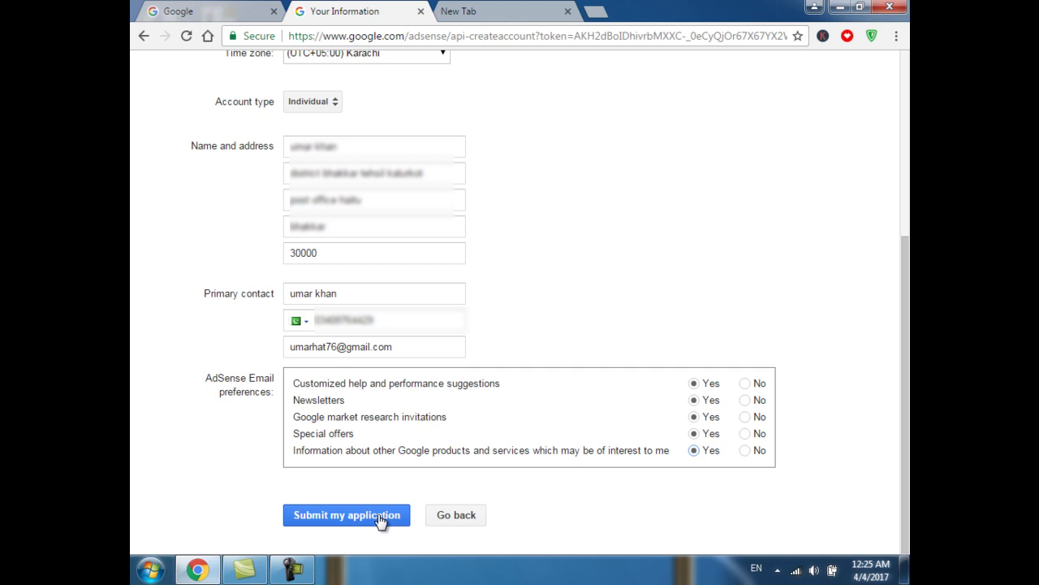
pyautogui.click(380, 520)
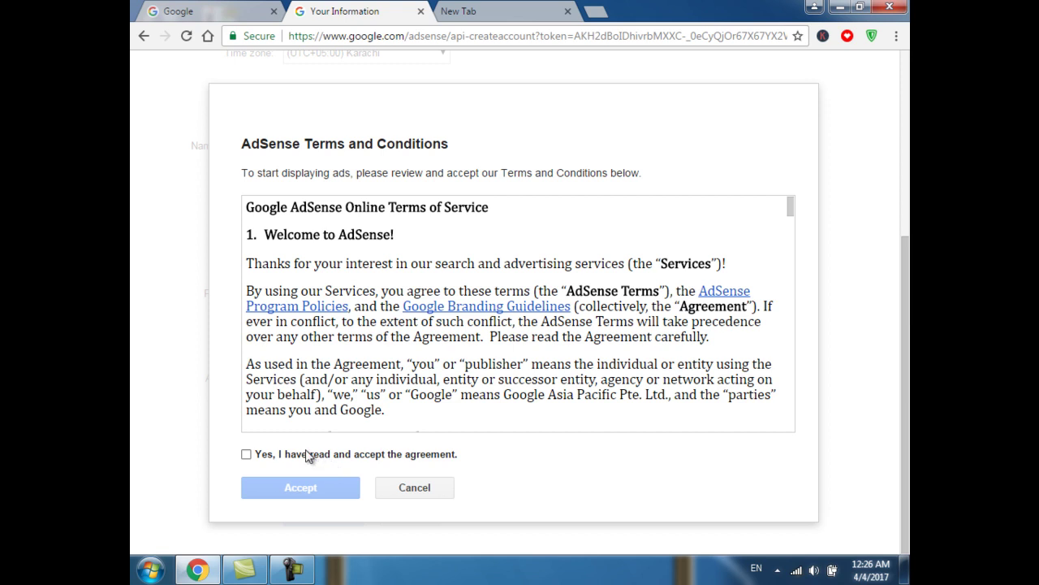
# Tick the agreement box and accept the AdSense Terms and Conditions.
pyautogui.click(246, 455)
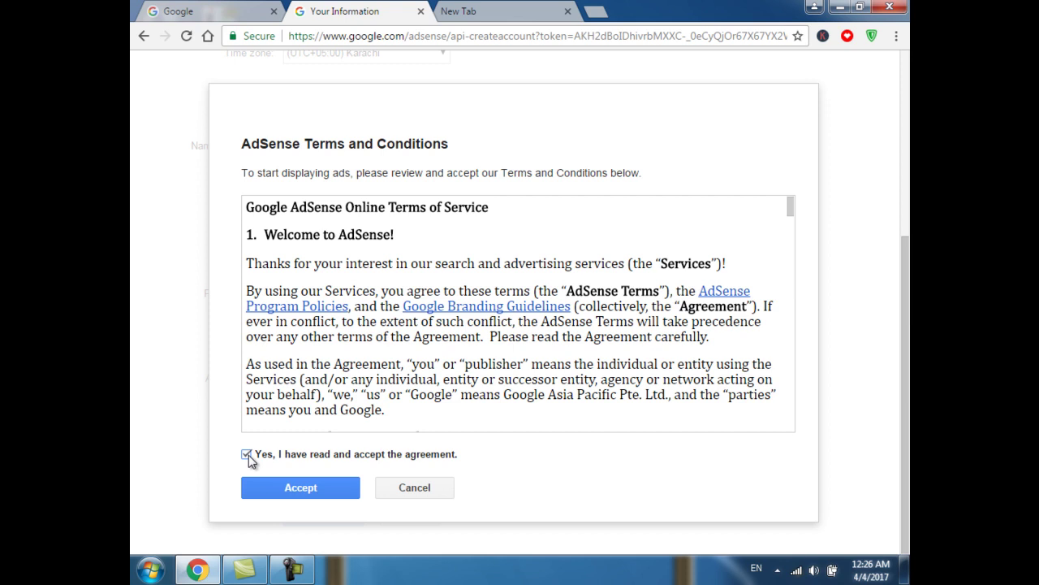
pyautogui.click(286, 489)
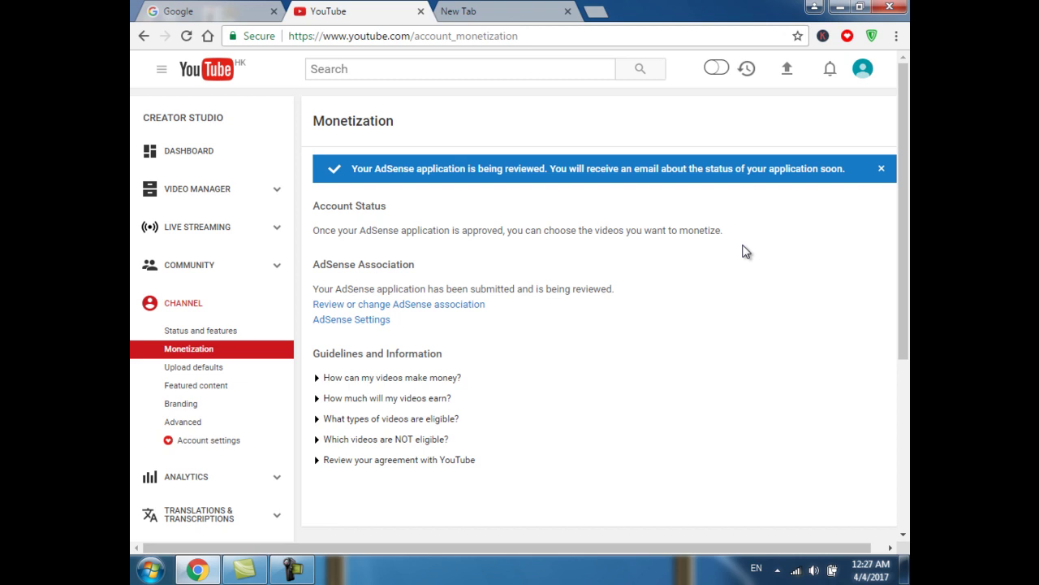
# View the ZenMate VPN connection status panel twice, then switch to the new-tab page.
pyautogui.click(871, 37)
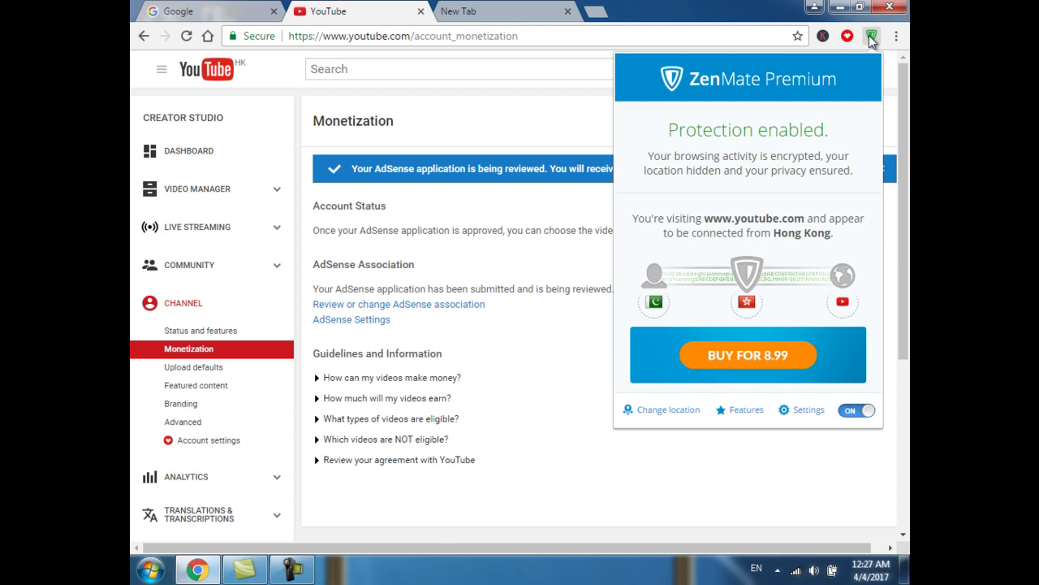
pyautogui.click(871, 37)
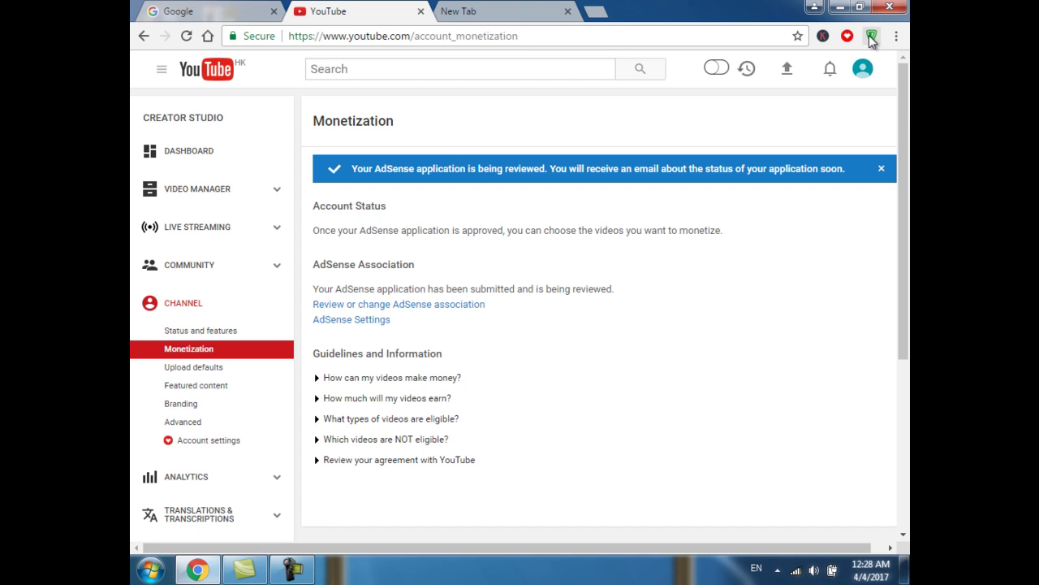
pyautogui.click(871, 37)
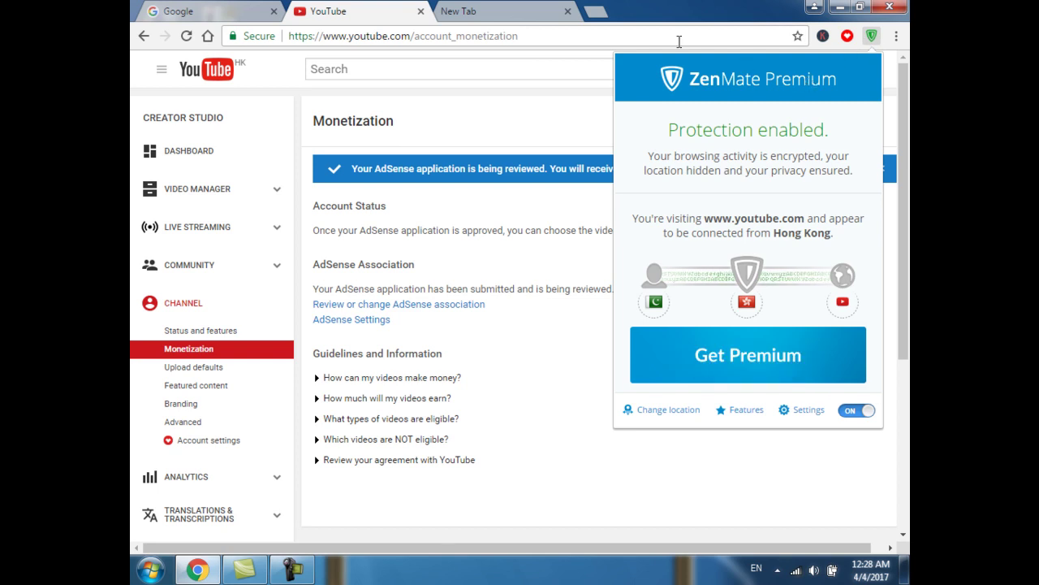
pyautogui.click(540, 13)
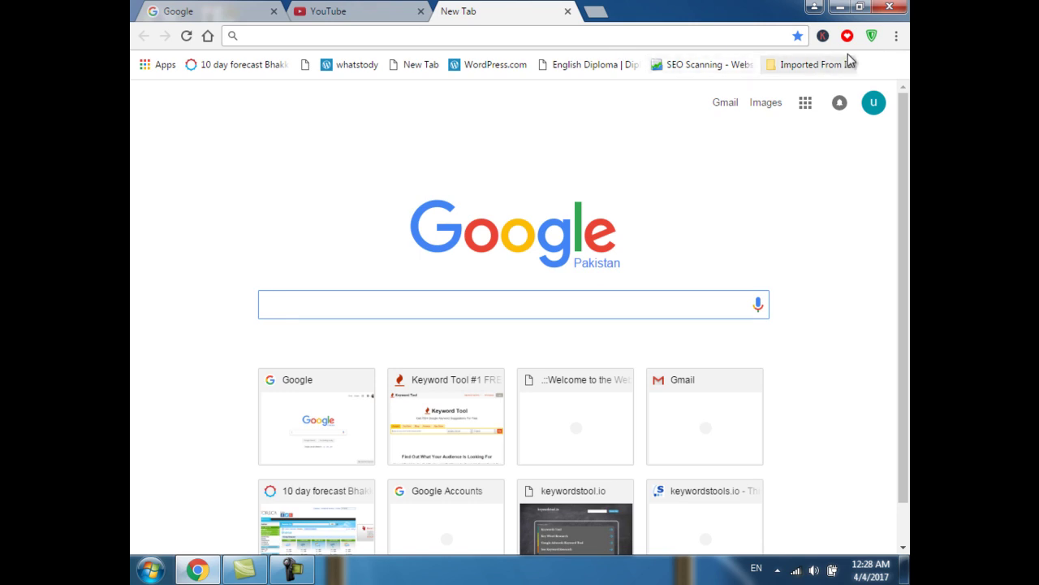
# Open Chrome's Extensions page via More tools, scroll past ZenMate VPN, and choose Get more extensions.
pyautogui.click(896, 40)
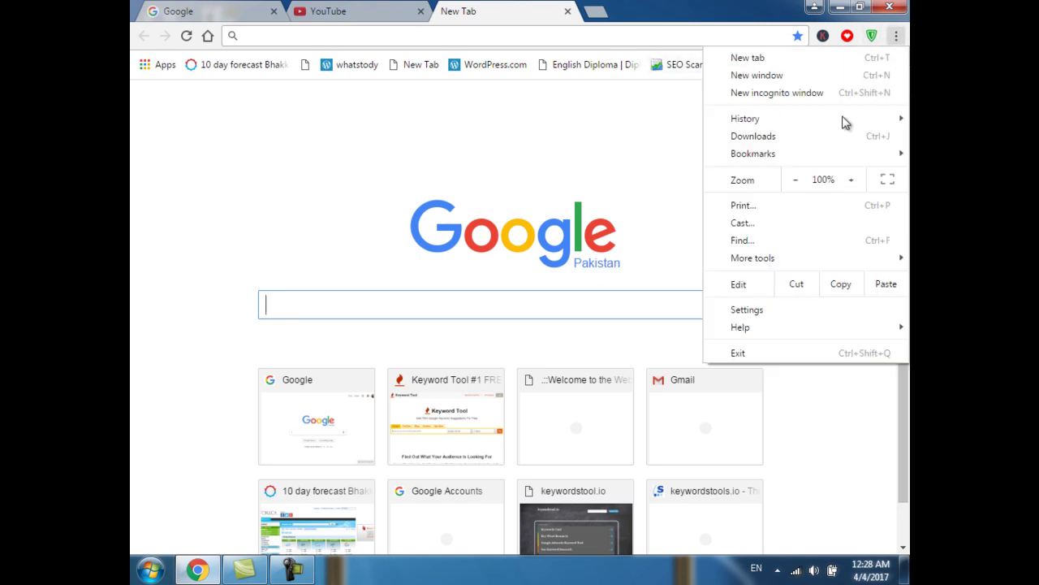
pyautogui.moveTo(787, 262)
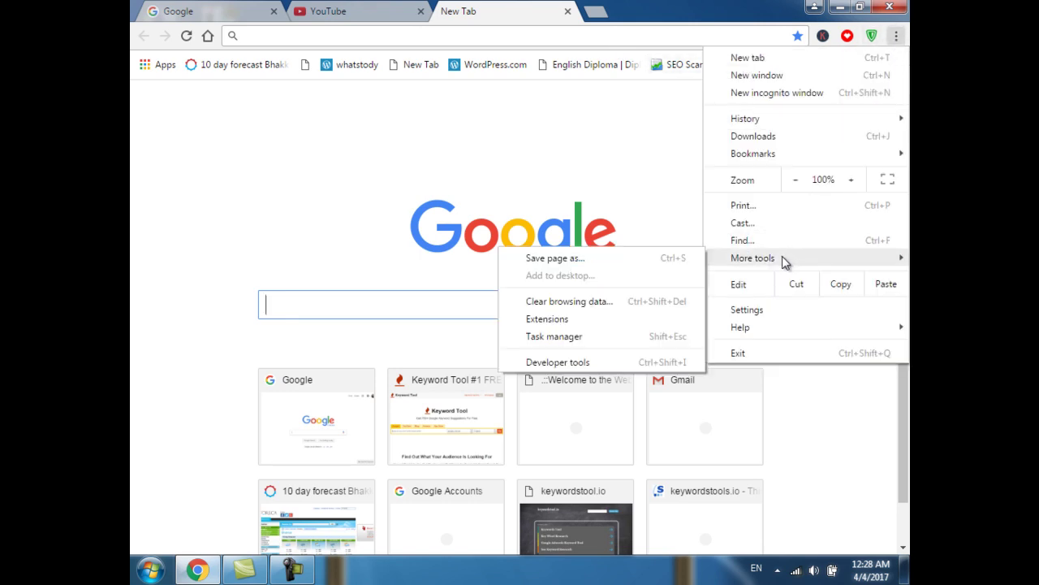
pyautogui.click(661, 317)
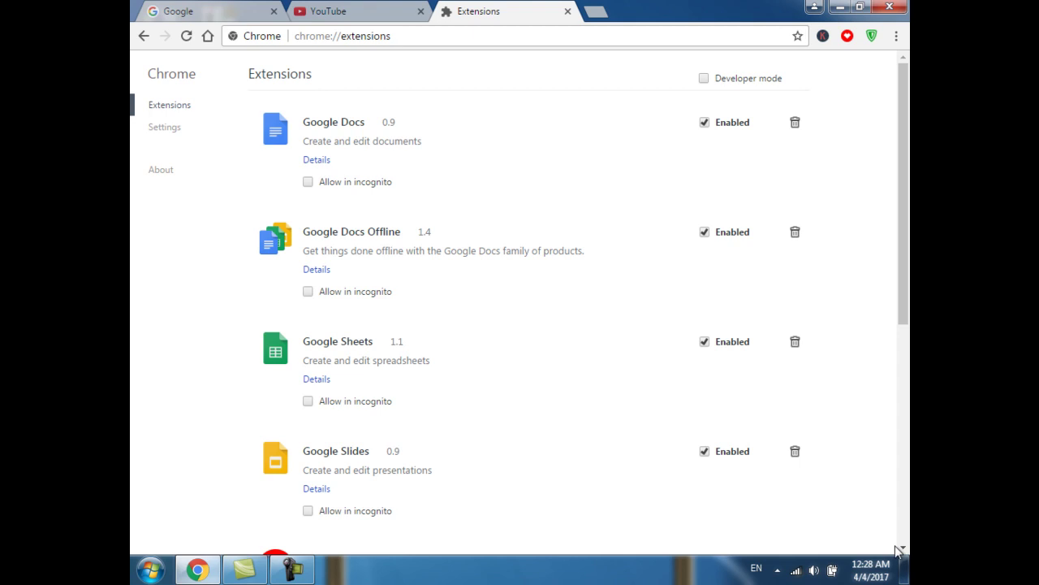
pyautogui.moveTo(904, 550); pyautogui.dragTo(905, 550)
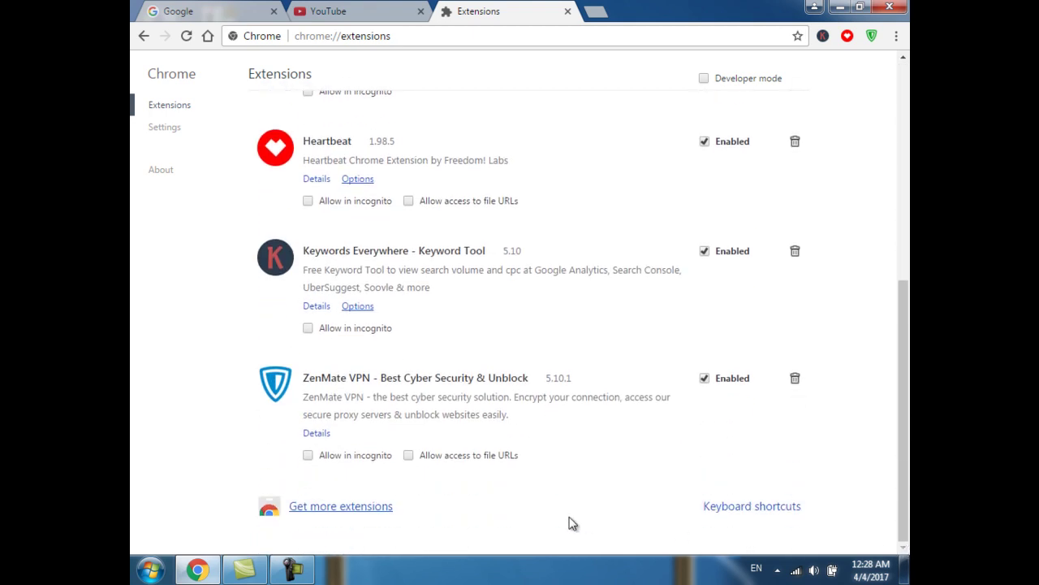
pyautogui.click(341, 506)
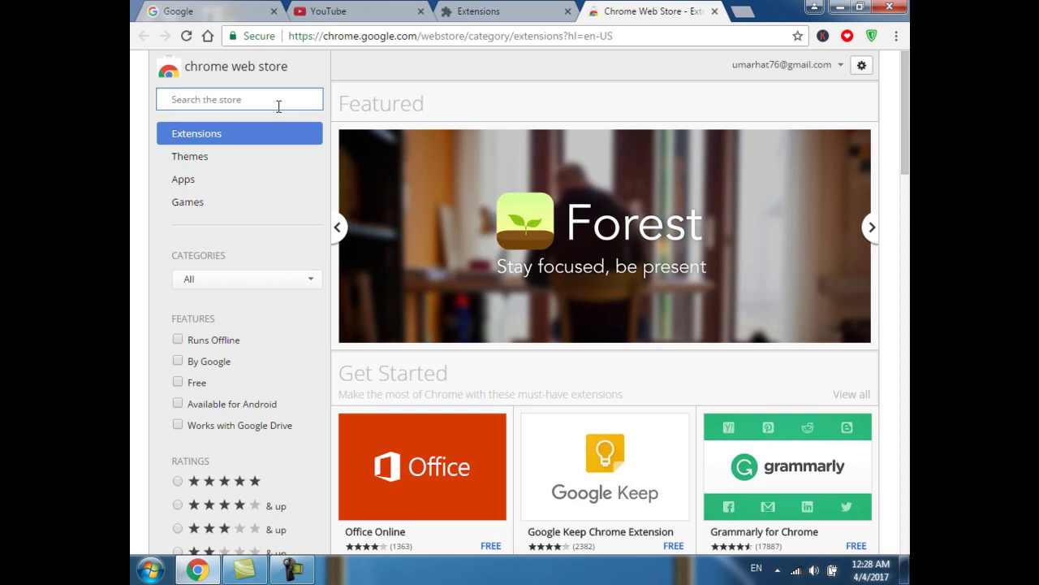
# Search the Chrome Web Store for 'zenmate', correcting the misspelled 'zemate' query.
pyautogui.write('z')
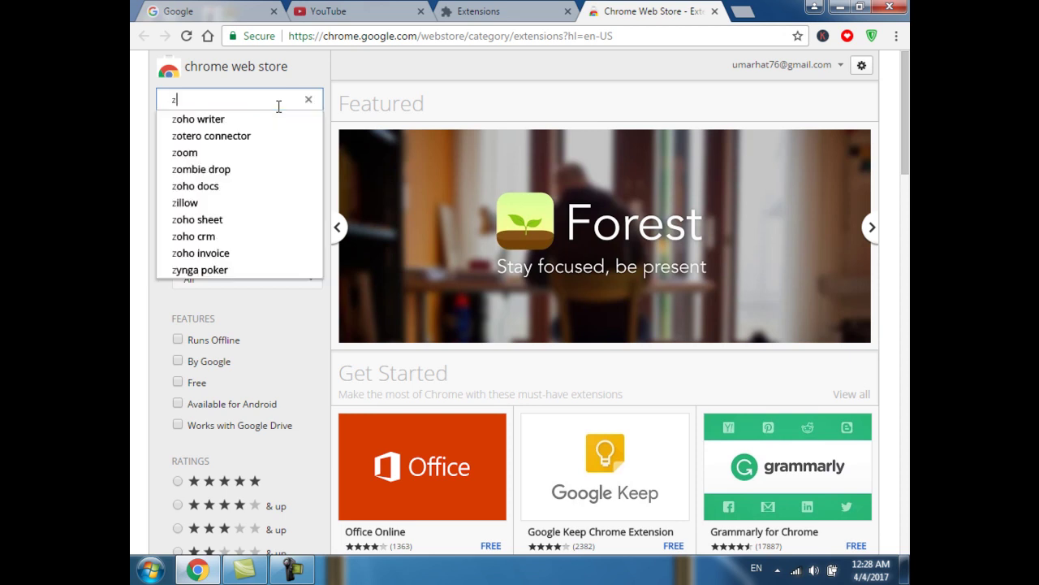
pyautogui.write('ematr')
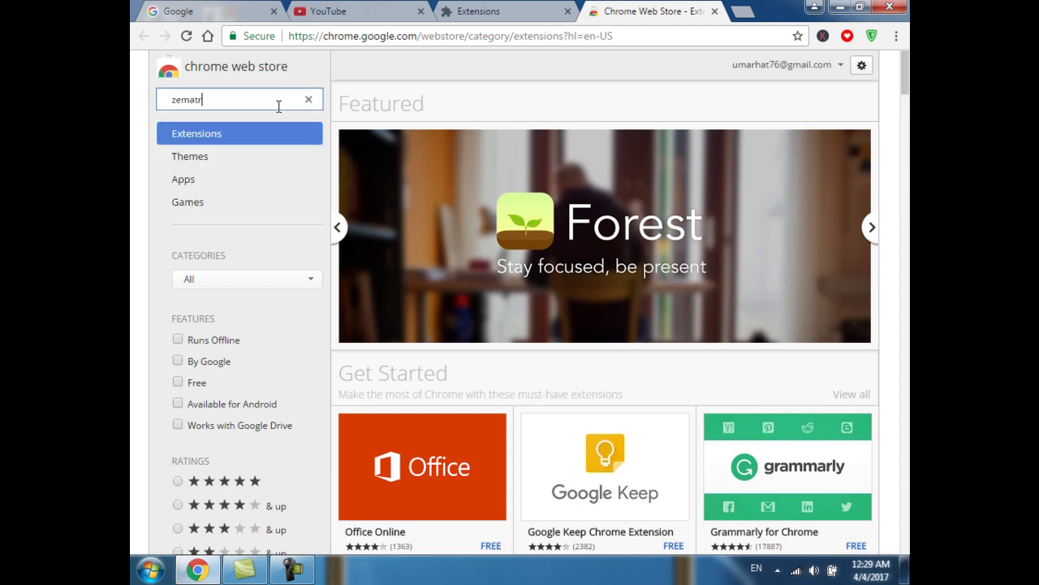
pyautogui.press('BackSpace')
pyautogui.write('e')
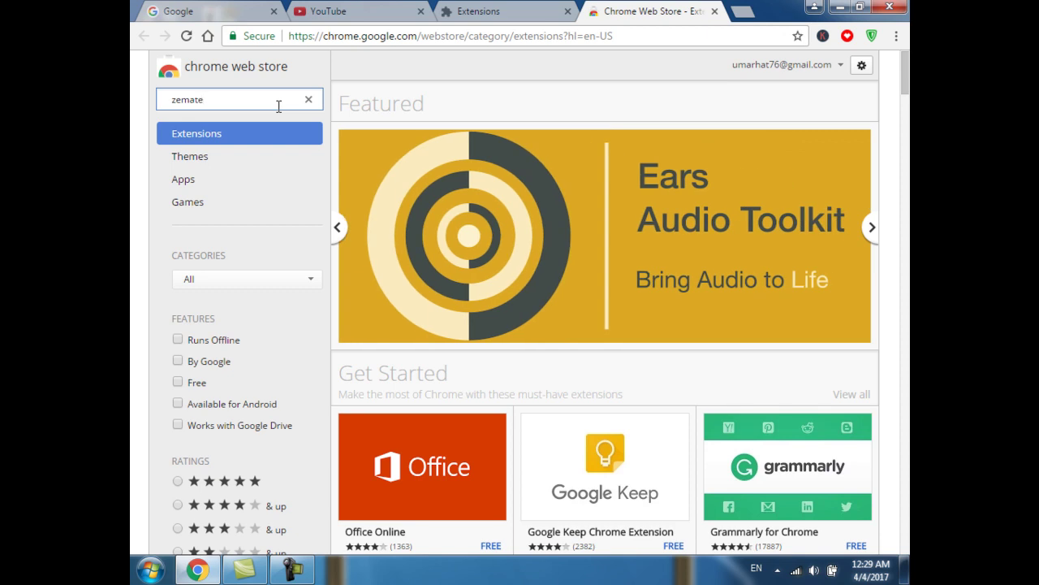
pyautogui.press('Return')
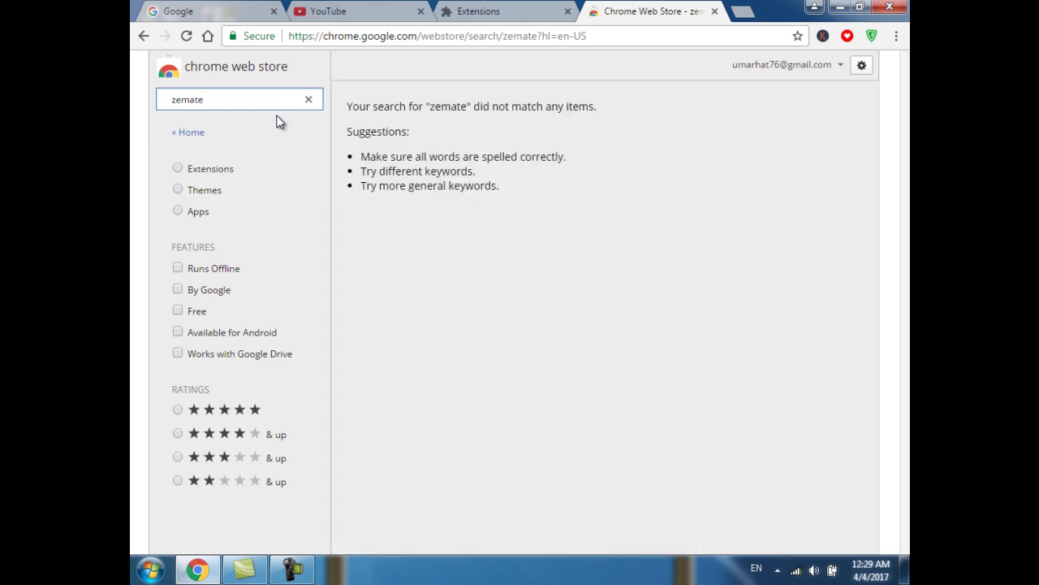
pyautogui.press('Left')
pyautogui.press('Left')
pyautogui.press('Left')
pyautogui.press('Left')
pyautogui.write('n')
pyautogui.press('Return')
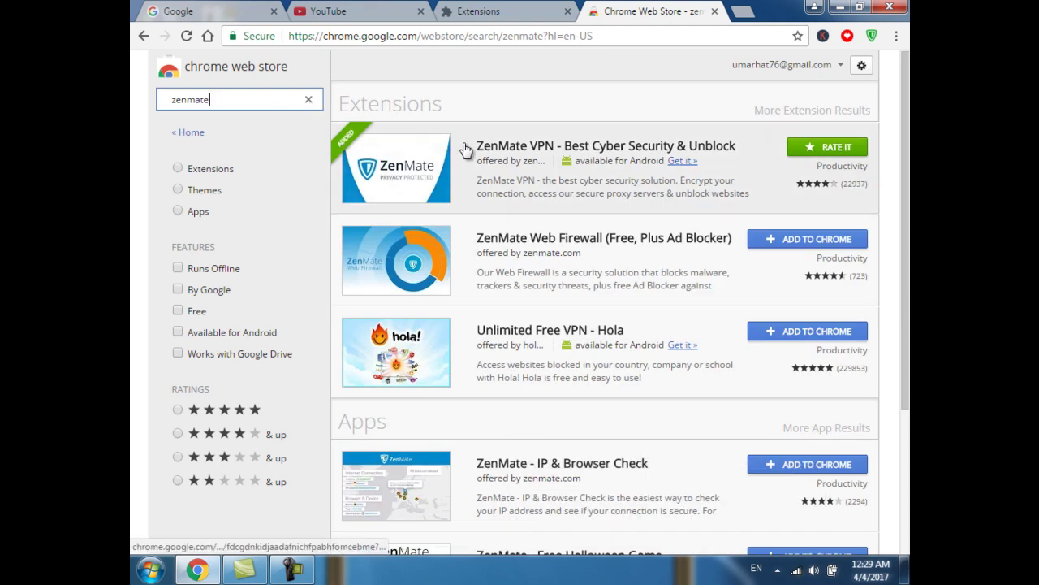